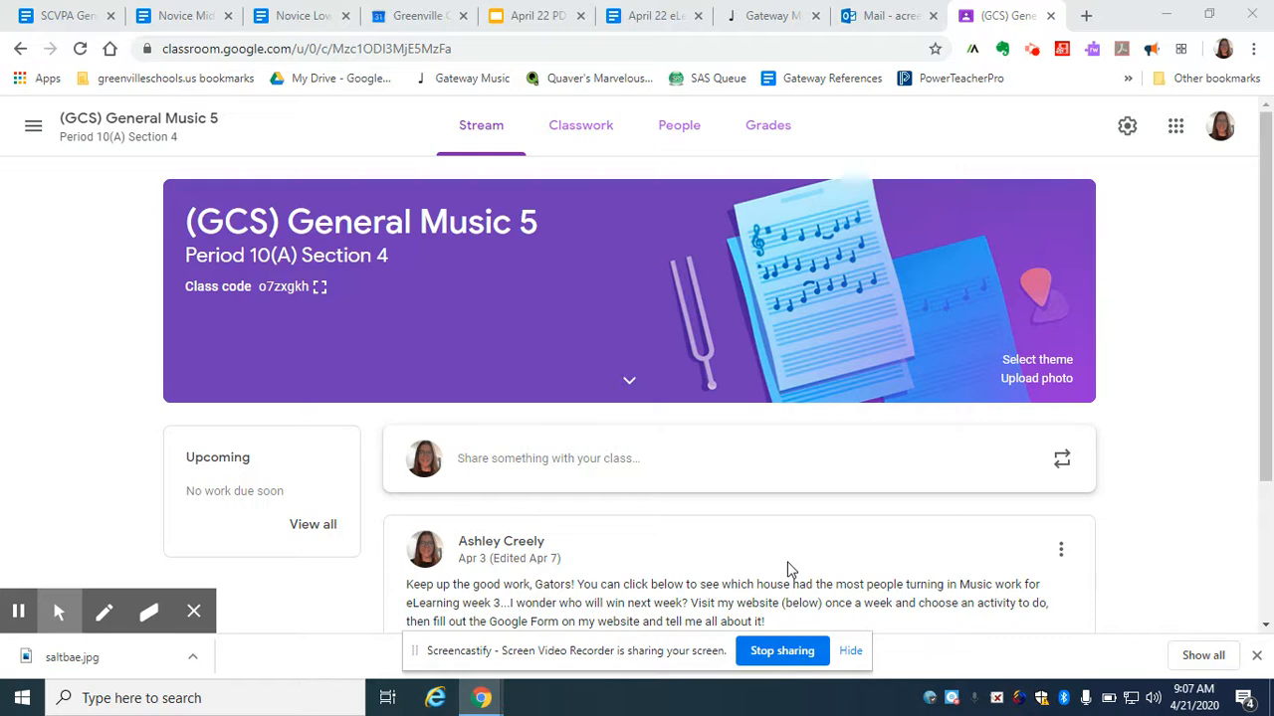
# Step: Create a new assignment in the General Music 5 classwork and title it "April 22 PD"
pyautogui.scroll(-2, 667, 528)
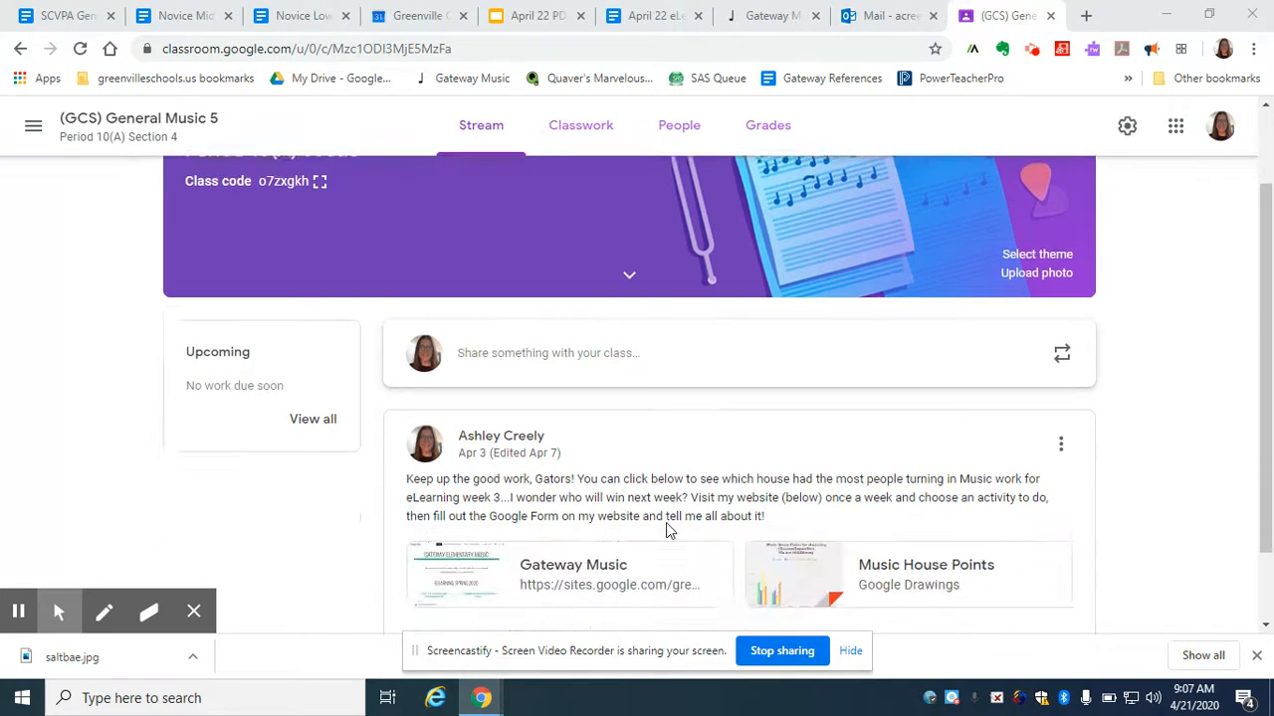
pyautogui.scroll(3, 667, 528)
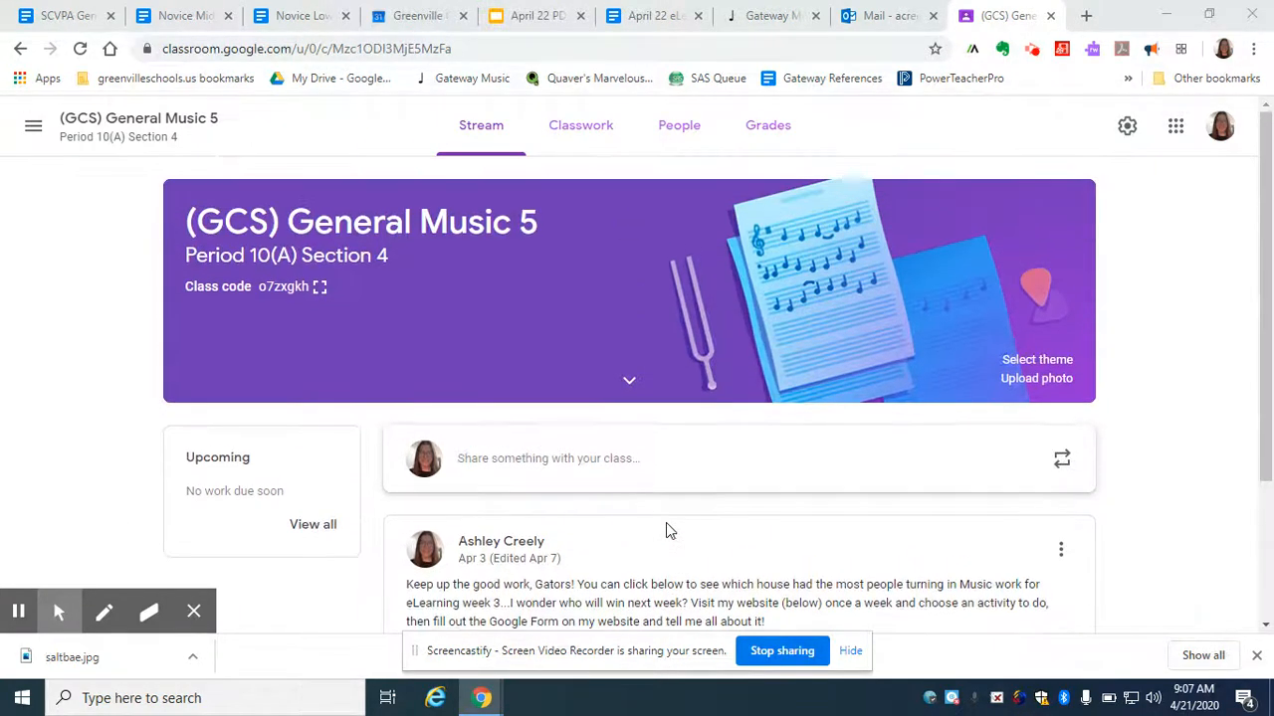
pyautogui.click(567, 141)
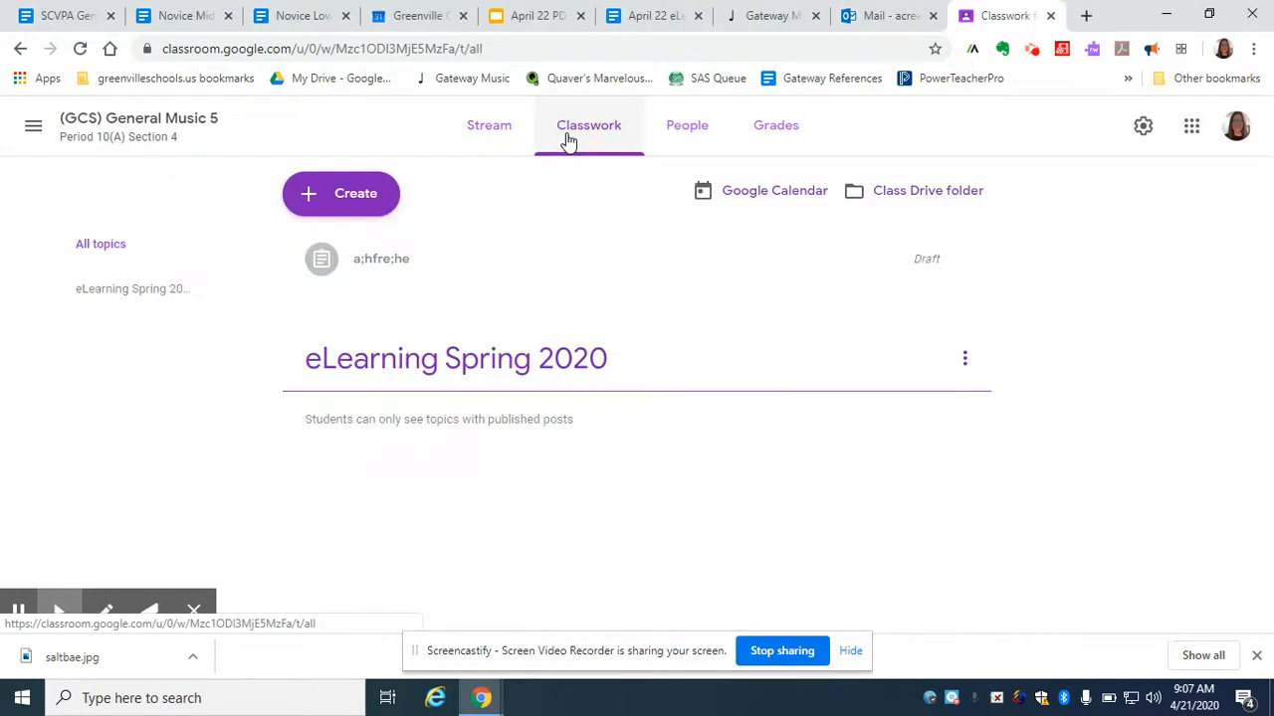
pyautogui.click(332, 209)
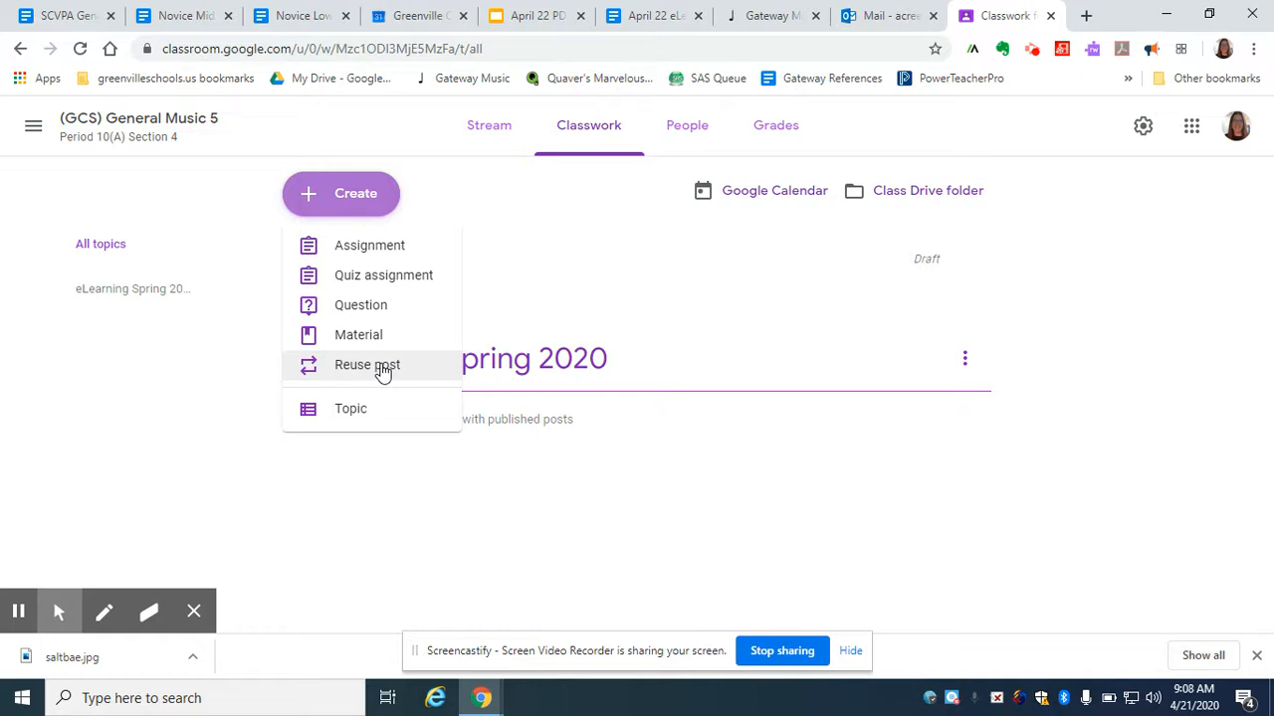
pyautogui.click(348, 253)
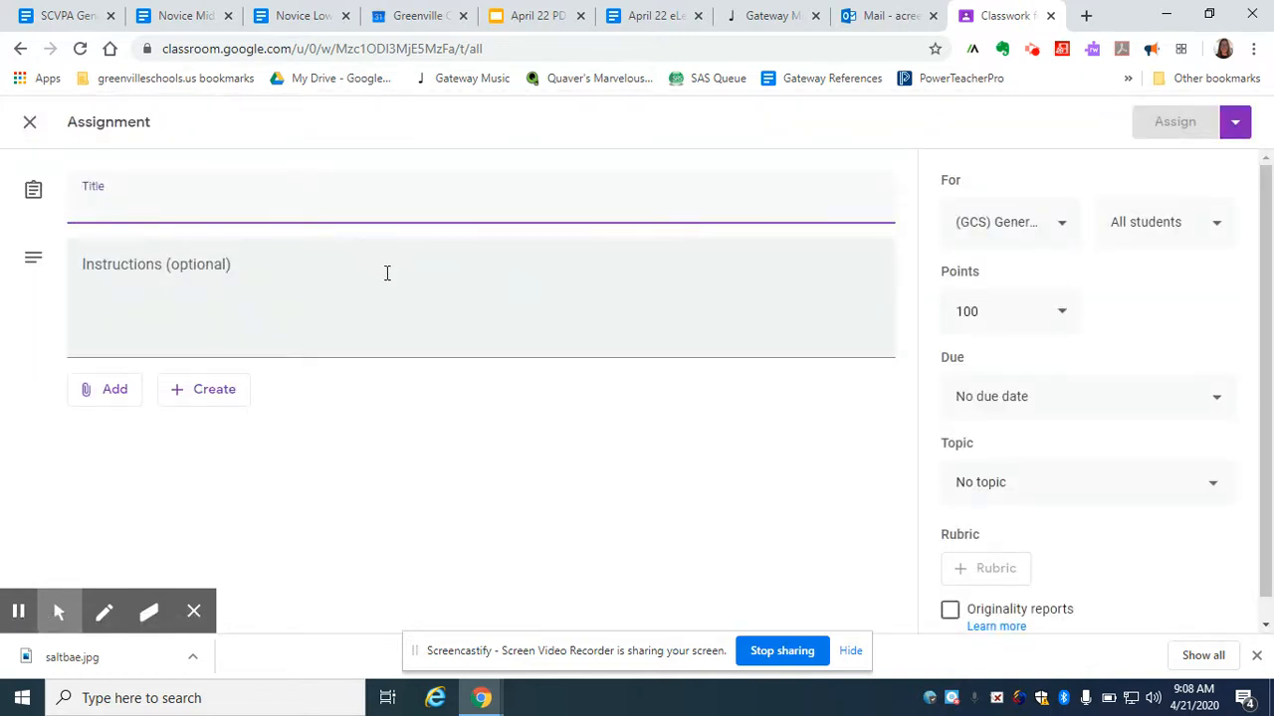
pyautogui.write('April ')
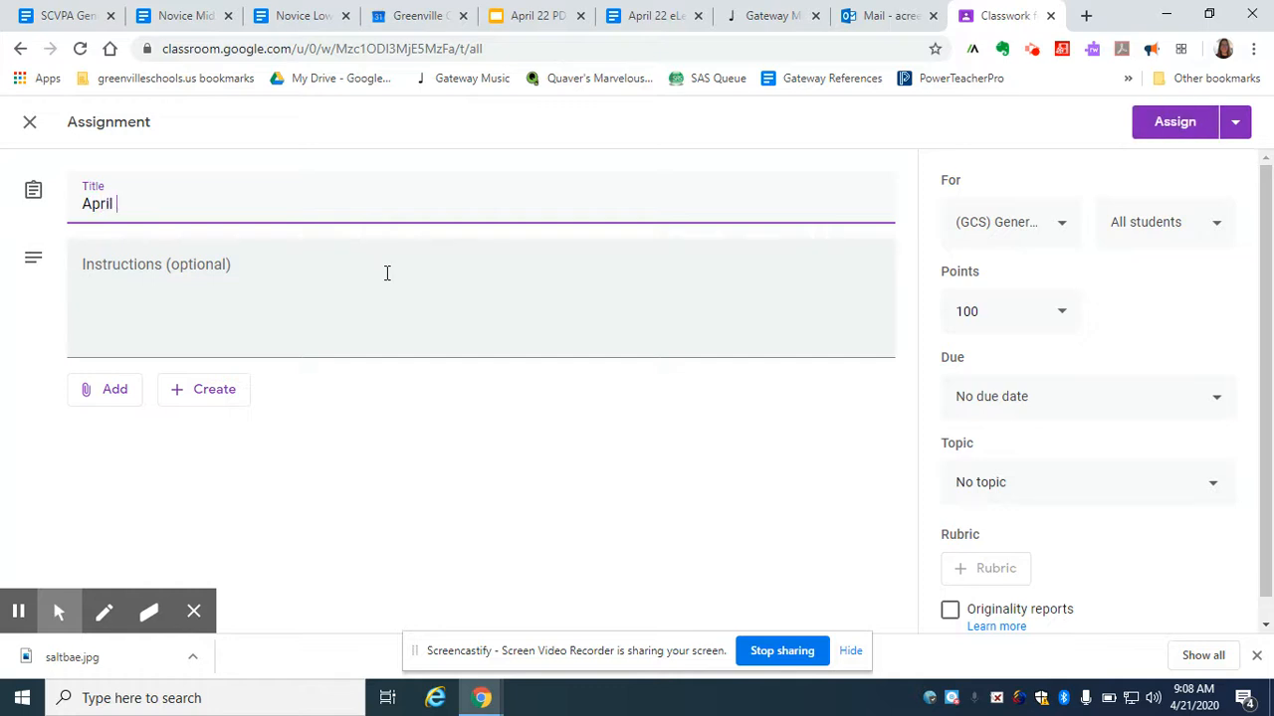
pyautogui.write('22 PD')
# Step: Begin the assignment instructions with "Click below to open the hyperdoc for today's PD! There is a link"
pyautogui.click(387, 272)
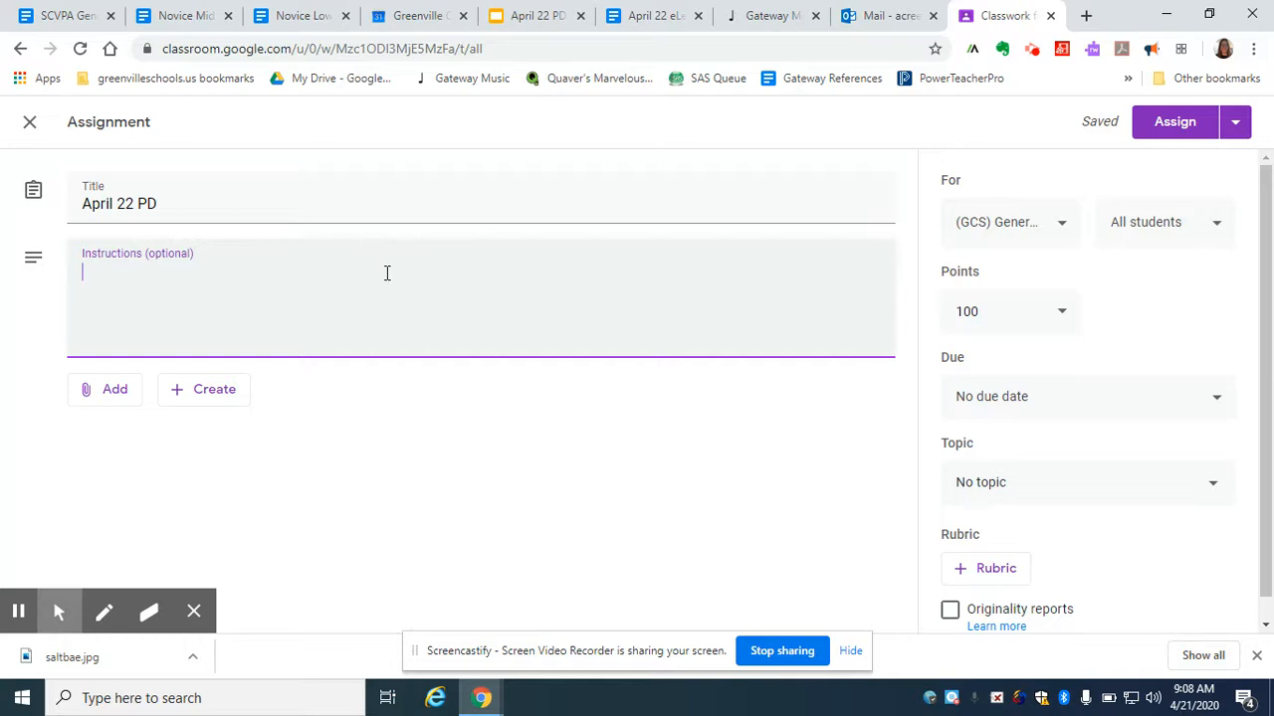
pyautogui.write('Click belo')
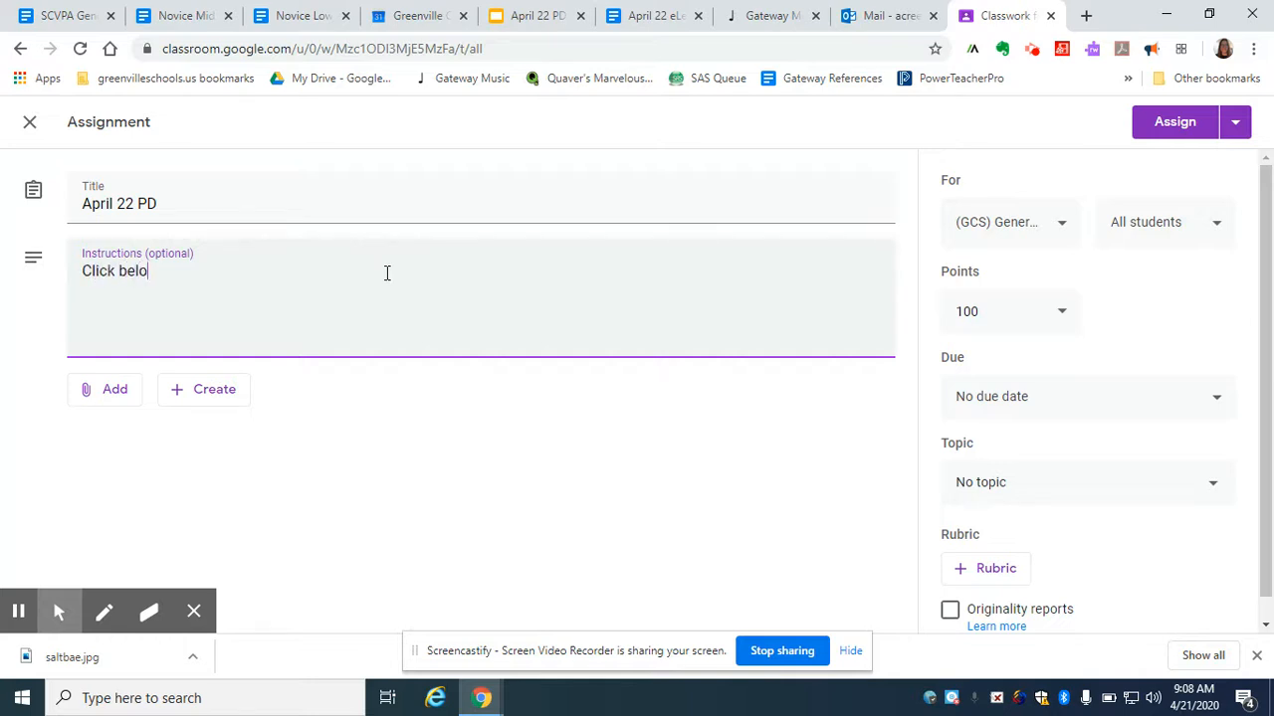
pyautogui.write('w to open the hyperdoc fo')
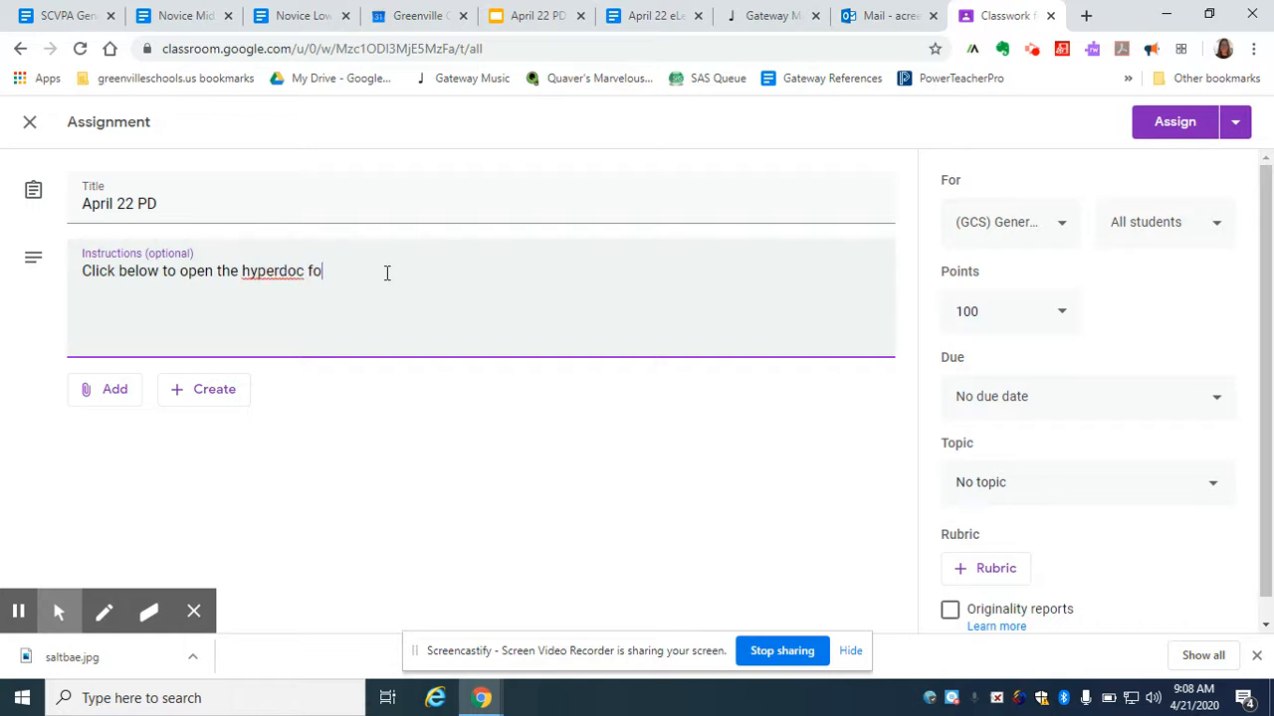
pyautogui.write("r today's PD! There is a link ")
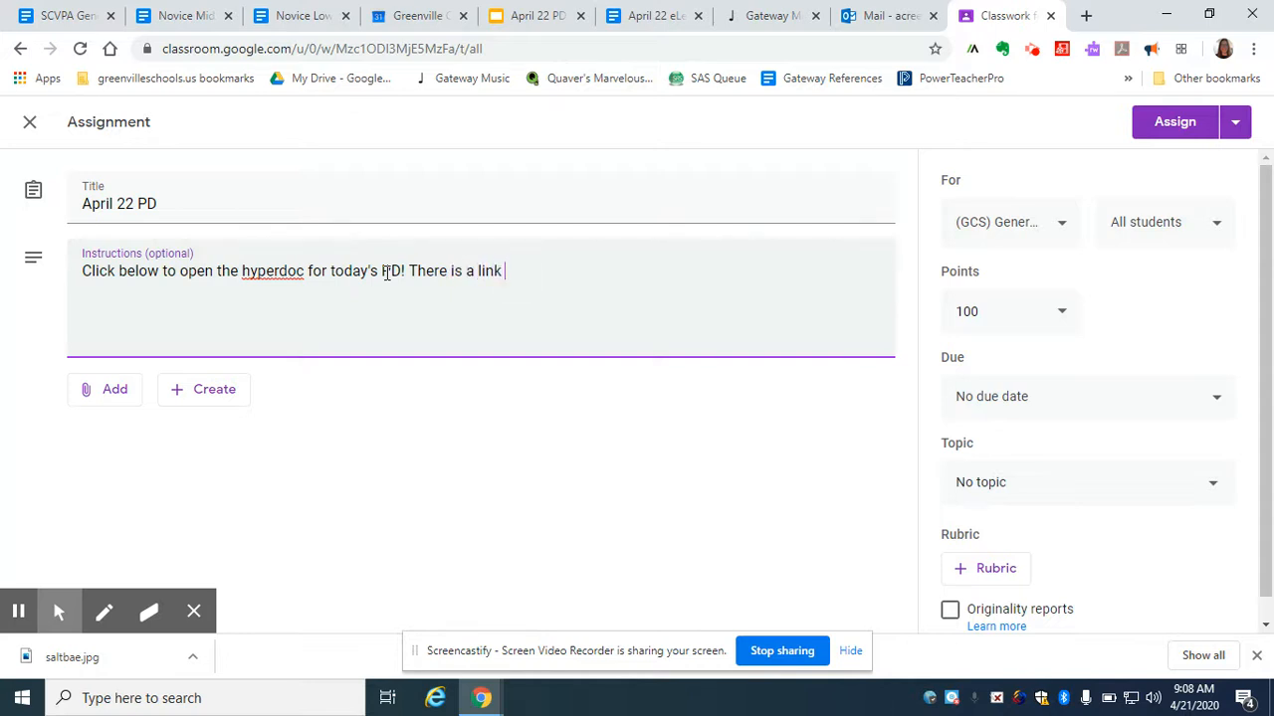
# Step: Complete the instructions with "in the doc to join our Google Meet at 8:00 a.m. Can't wait to see you all!"
pyautogui.write('in the doc to join or')
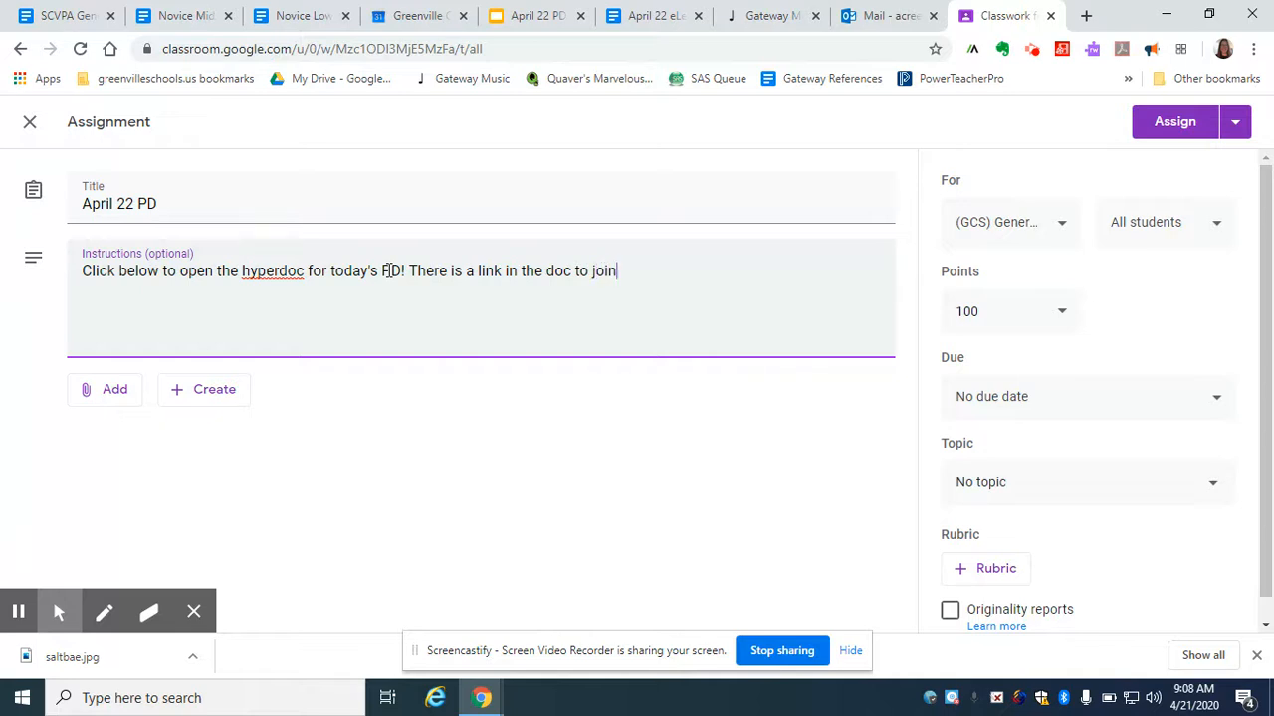
pyautogui.press('BackSpace')
pyautogui.press('BackSpace')
pyautogui.write('ur Google Meet at')
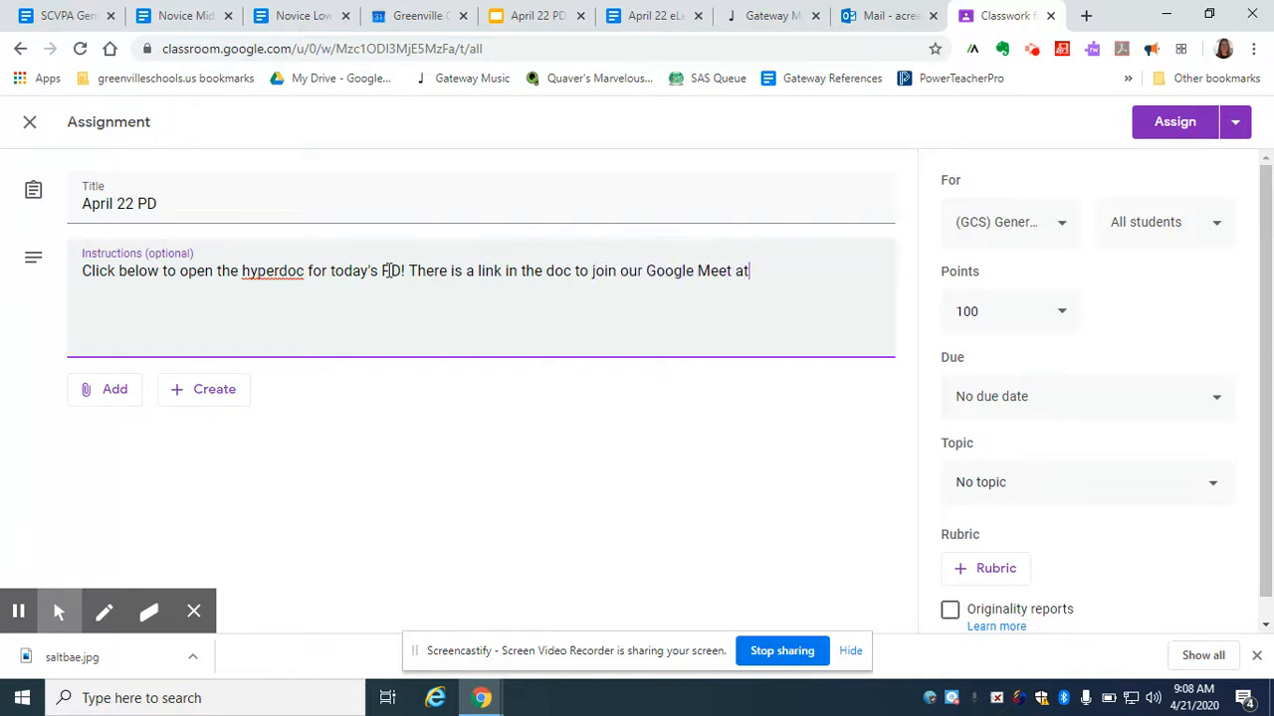
pyautogui.write(" 8:00 a.m. Can't wati")
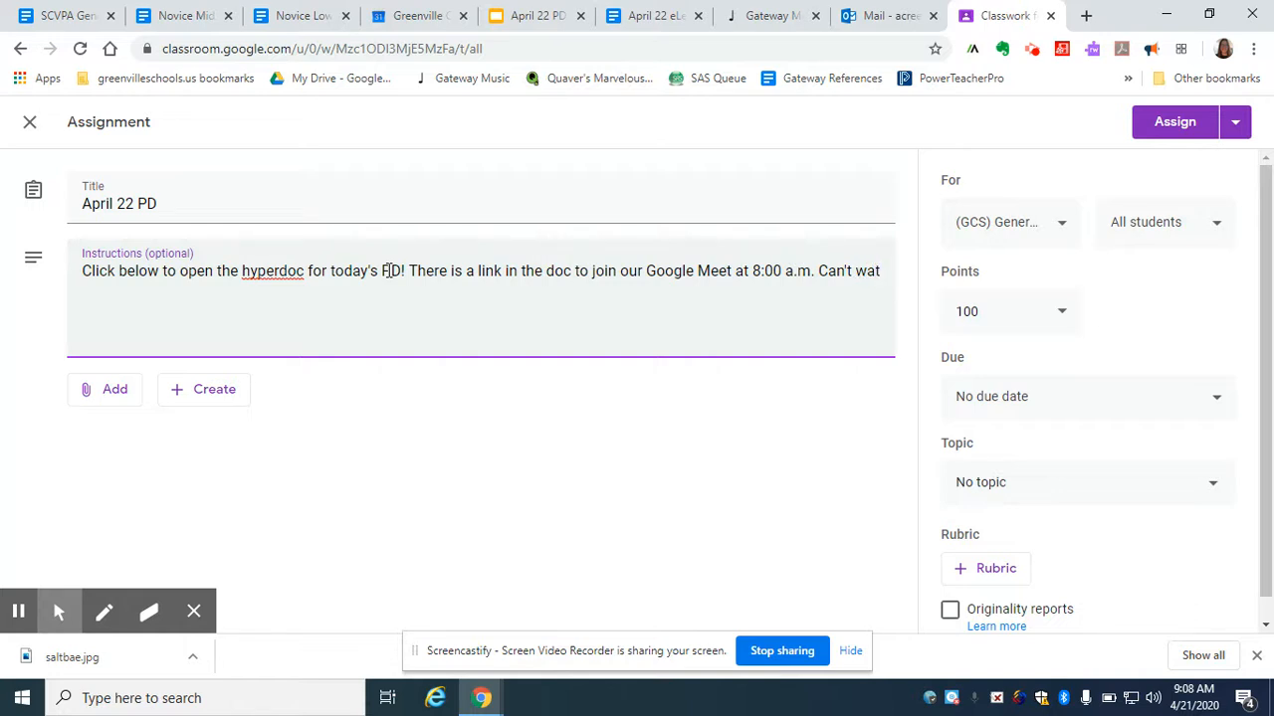
pyautogui.press('BackSpace')
pyautogui.press('BackSpace')
pyautogui.write('it to see you all!')
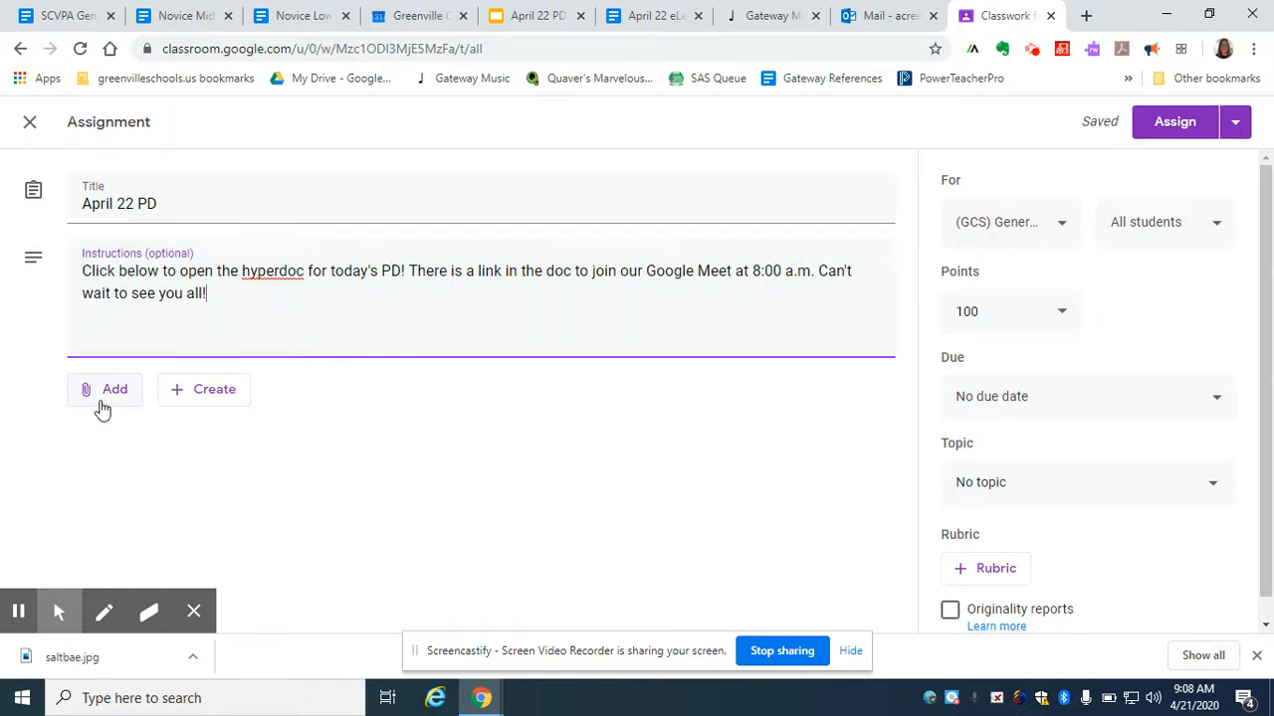
# Step: Attach the "April 22 PD" Google Slides file from Google Drive to the assignment
pyautogui.click(106, 387)
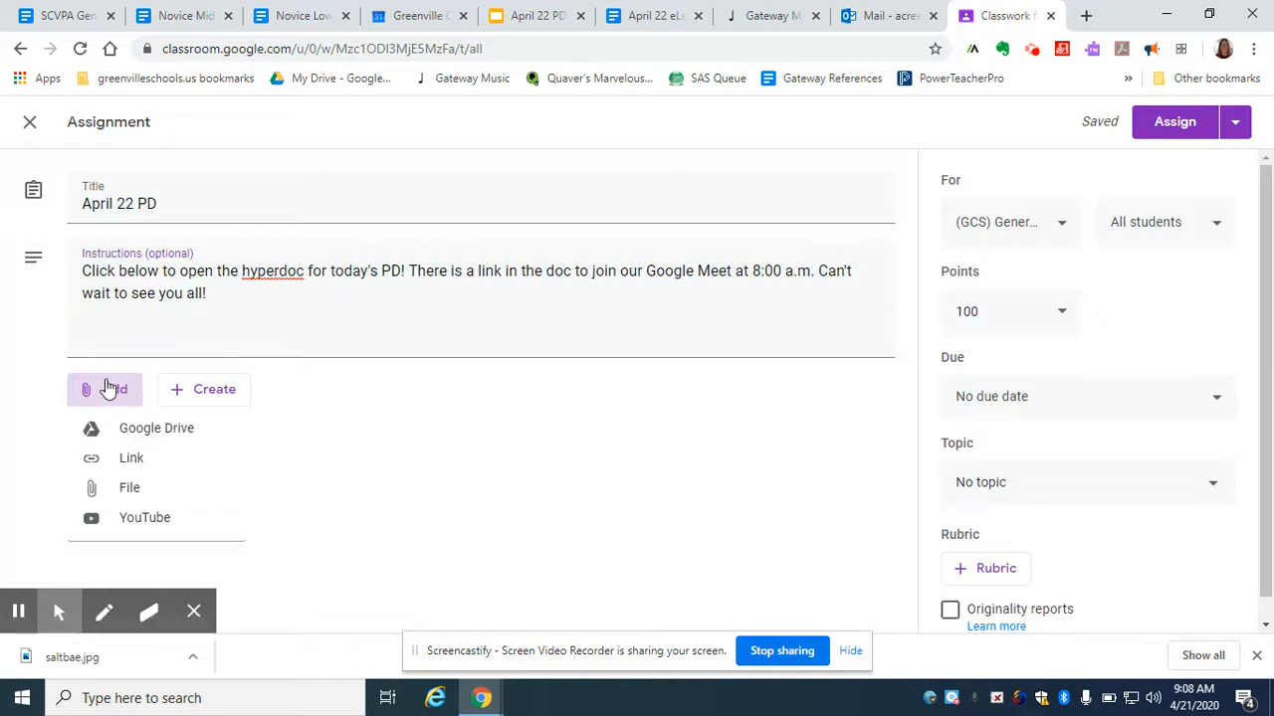
pyautogui.click(128, 434)
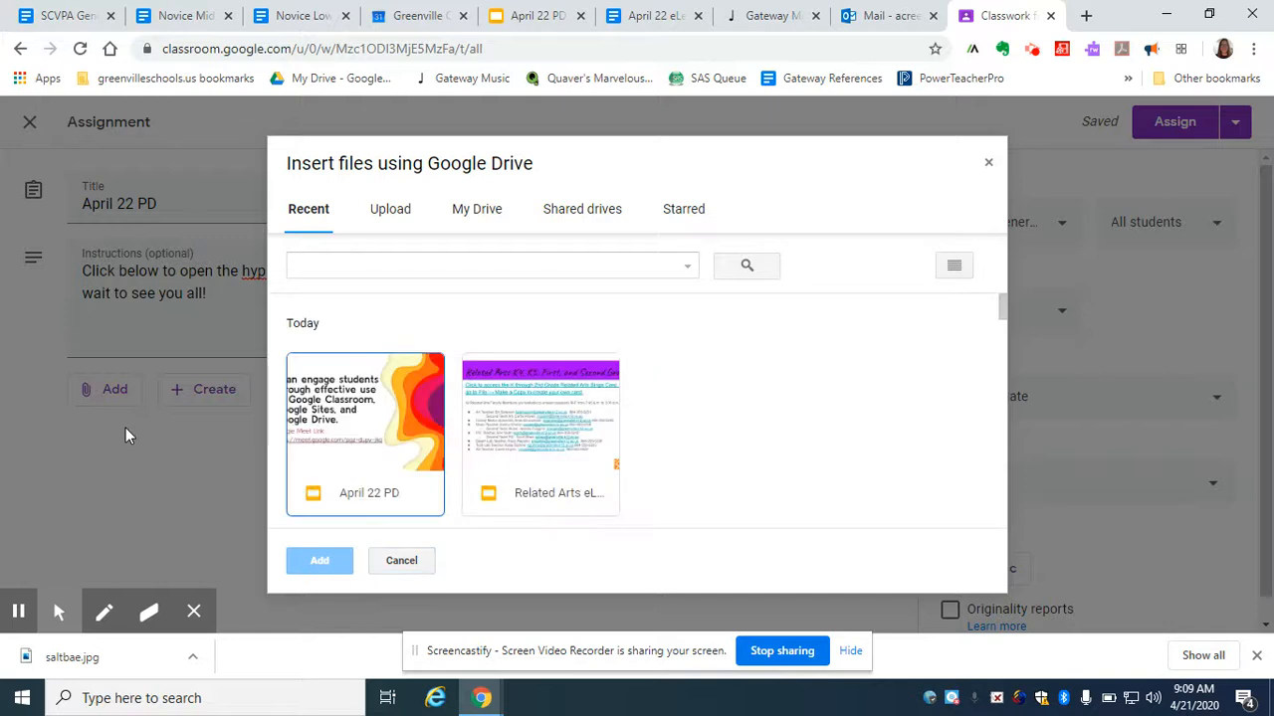
pyautogui.click(384, 434)
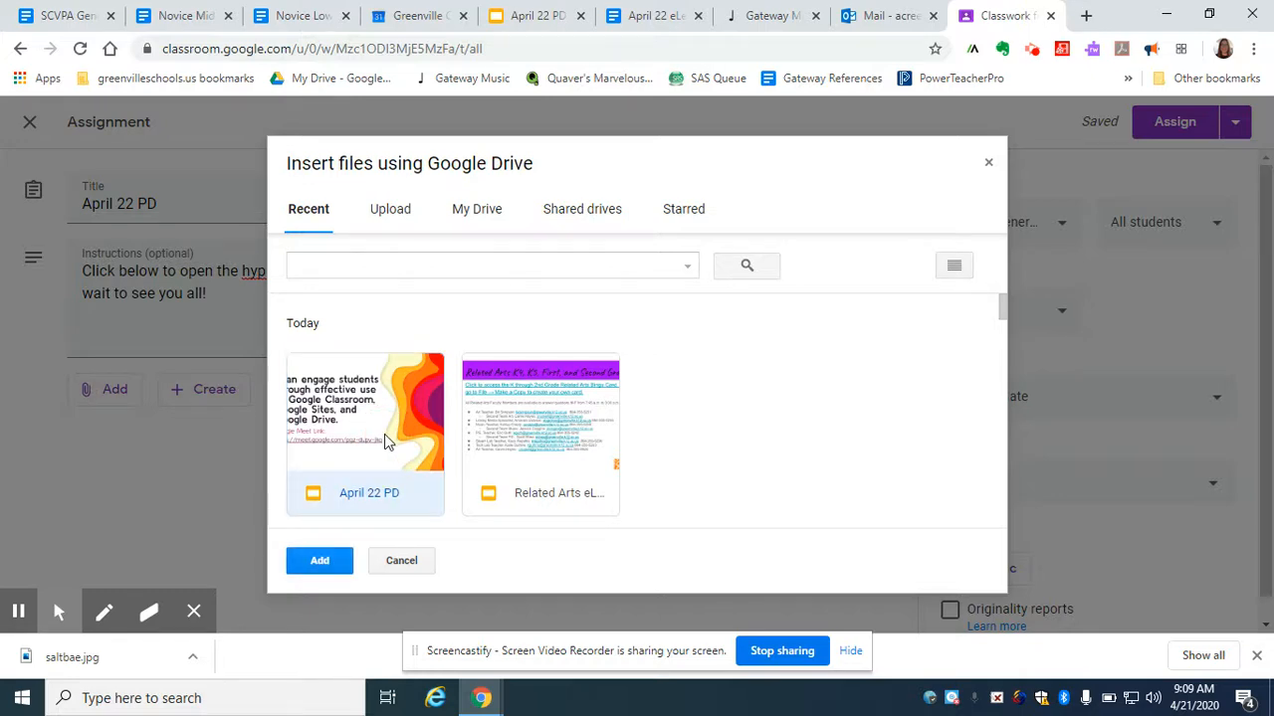
pyautogui.click(319, 561)
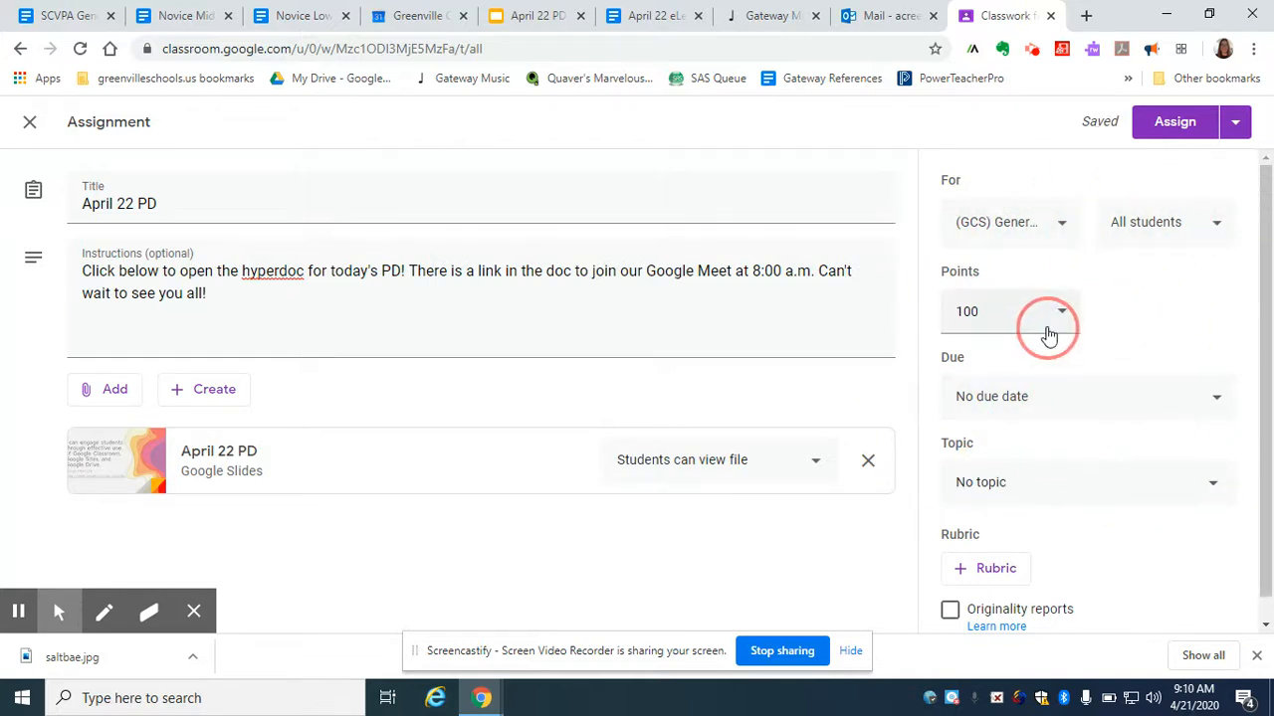
# Step: Look through the classes the assignment can be posted to and check its points options
pyautogui.click(1063, 227)
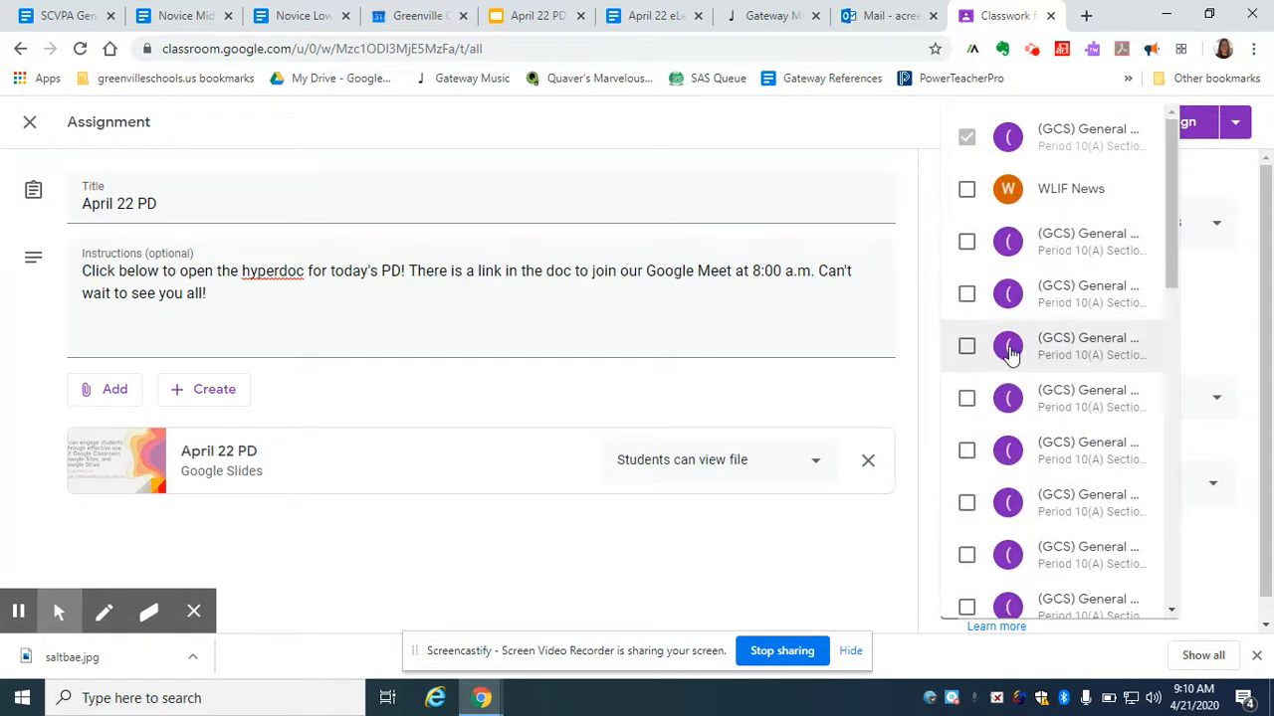
pyautogui.scroll(-5, 1010, 354)
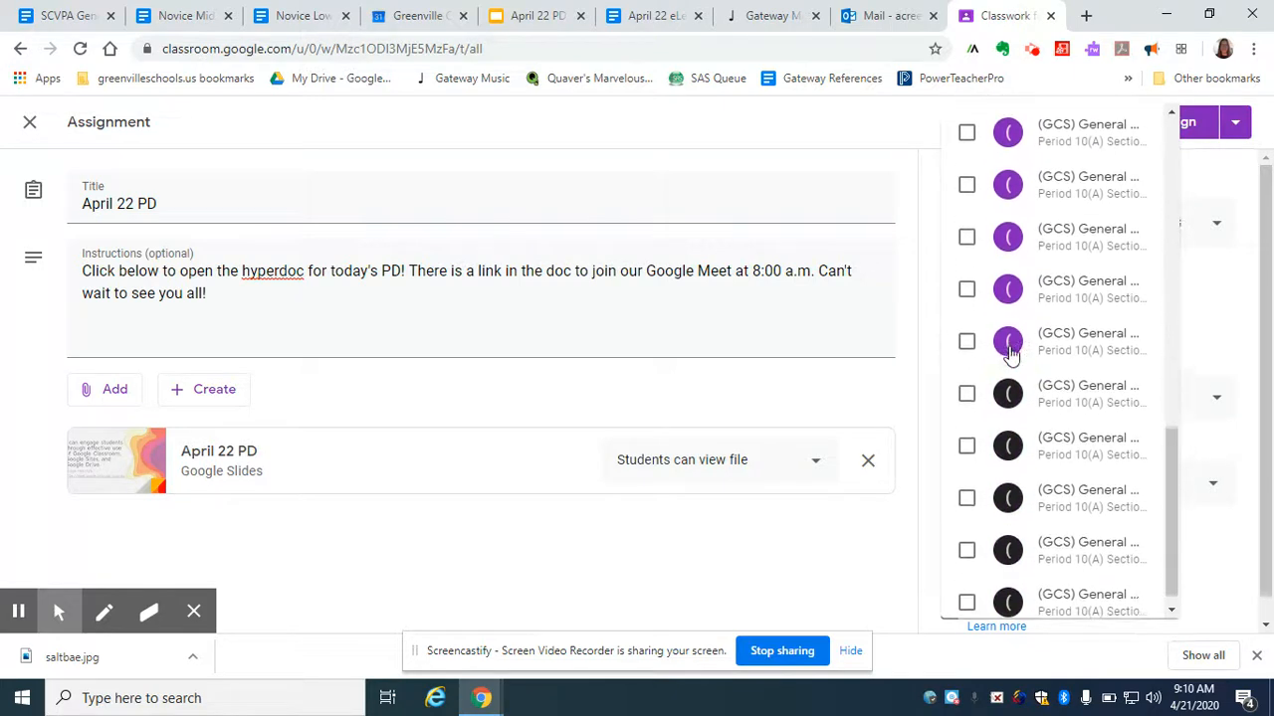
pyautogui.scroll(5, 1010, 353)
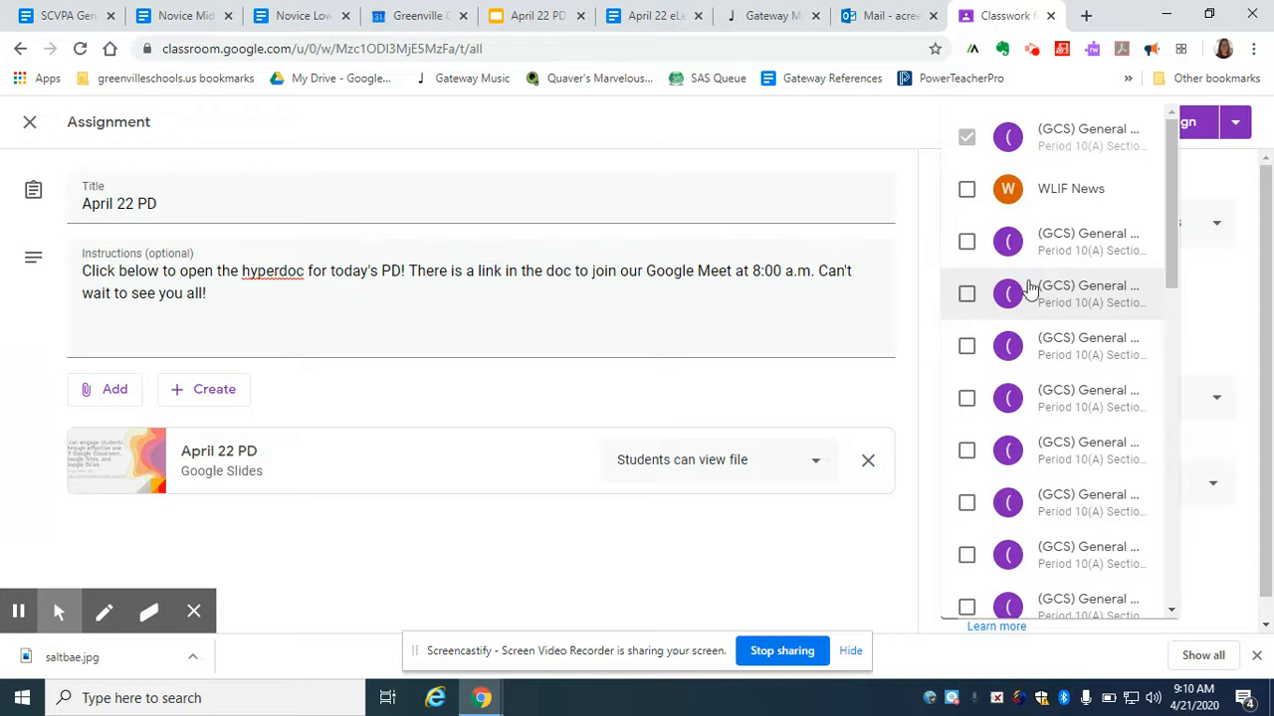
pyautogui.click(1210, 301)
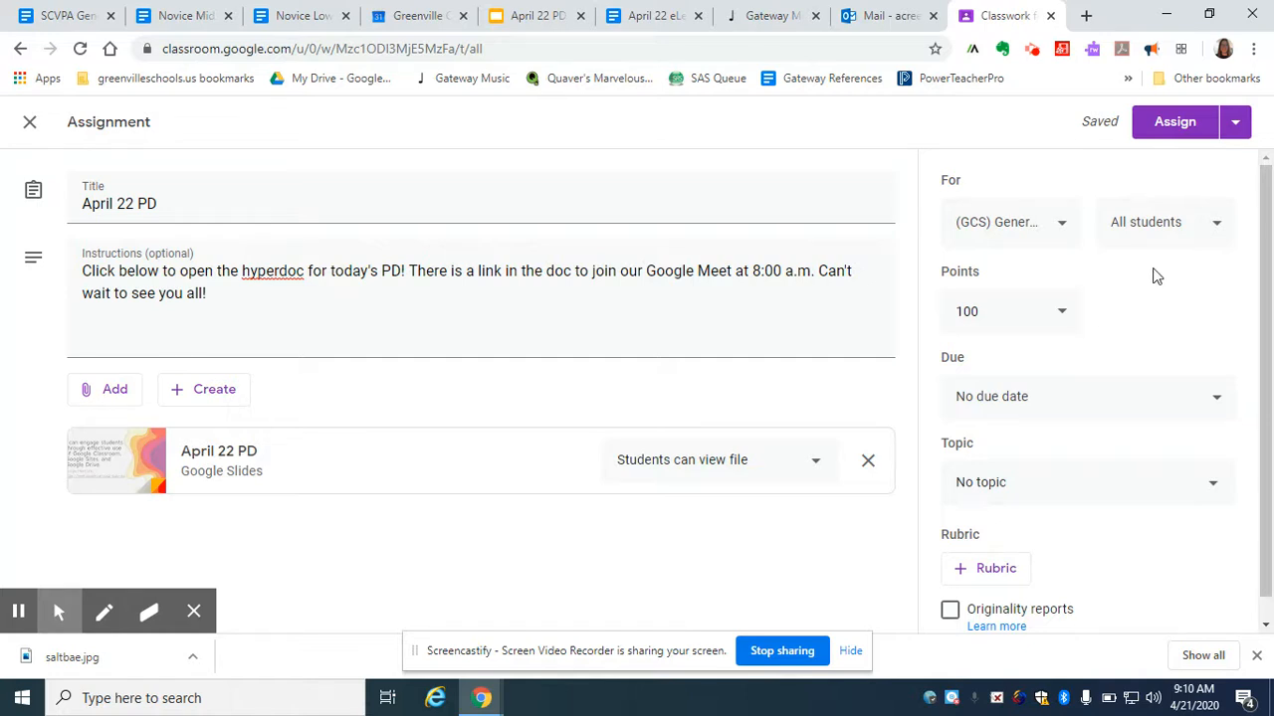
pyautogui.click(1064, 317)
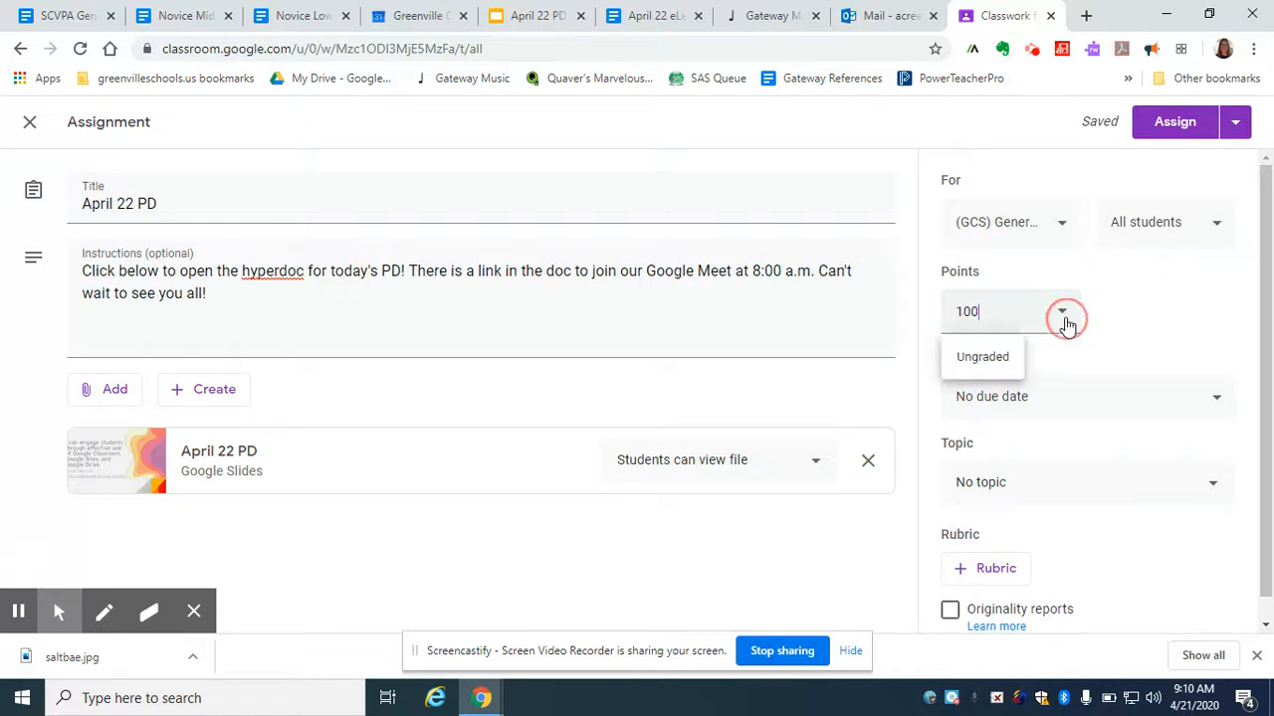
pyautogui.click(1162, 342)
# Step: Set the assignment's due date to tomorrow and file it under the topic "eLearning Spring 2020"
pyautogui.click(1214, 397)
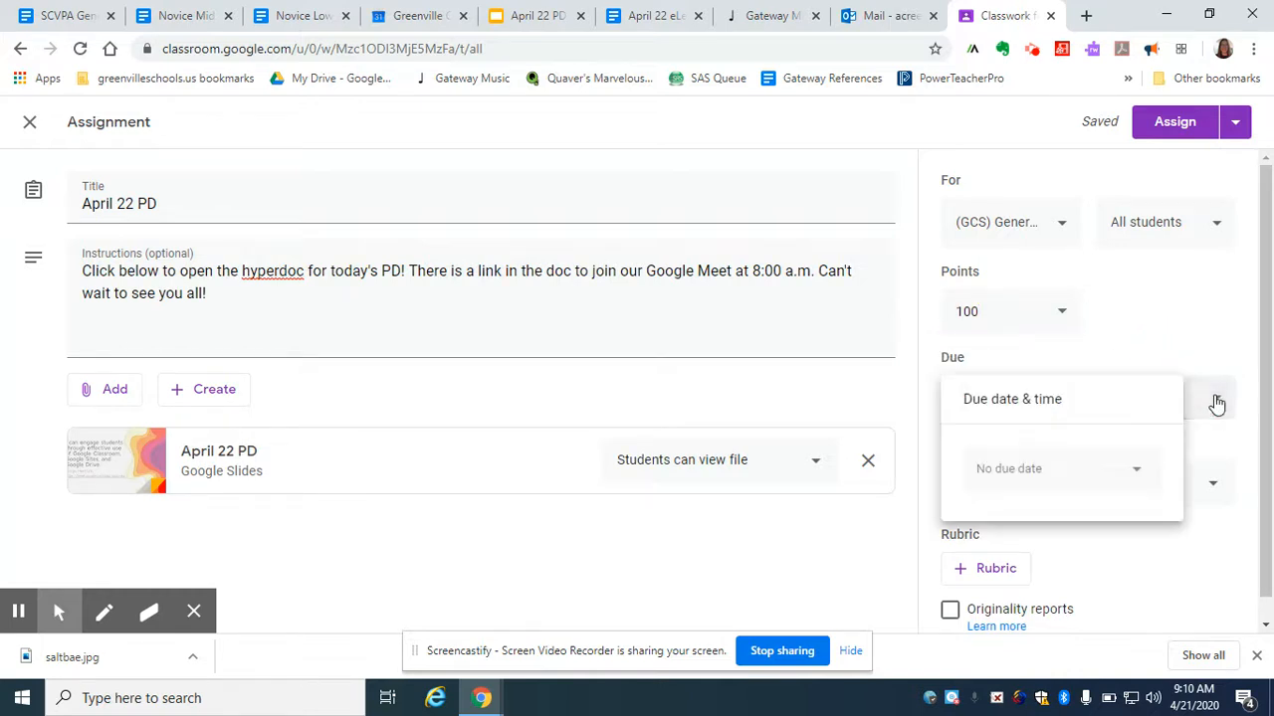
pyautogui.click(1135, 483)
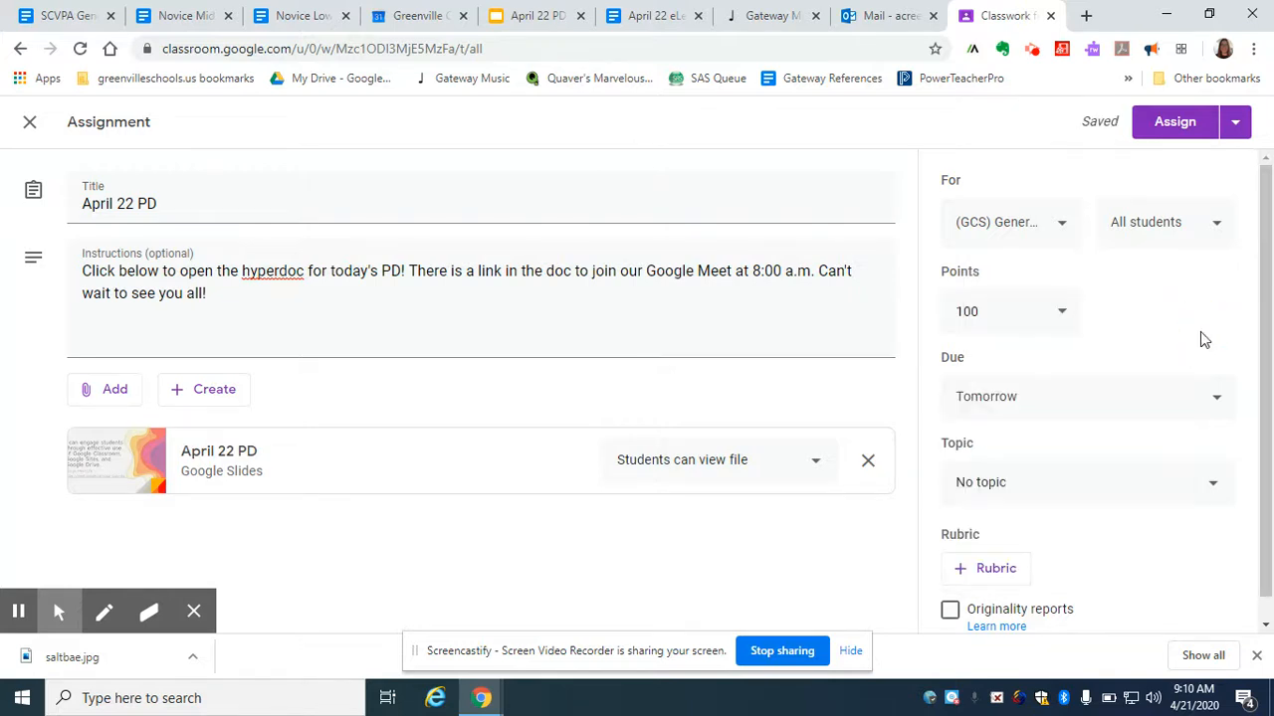
pyautogui.click(1207, 504)
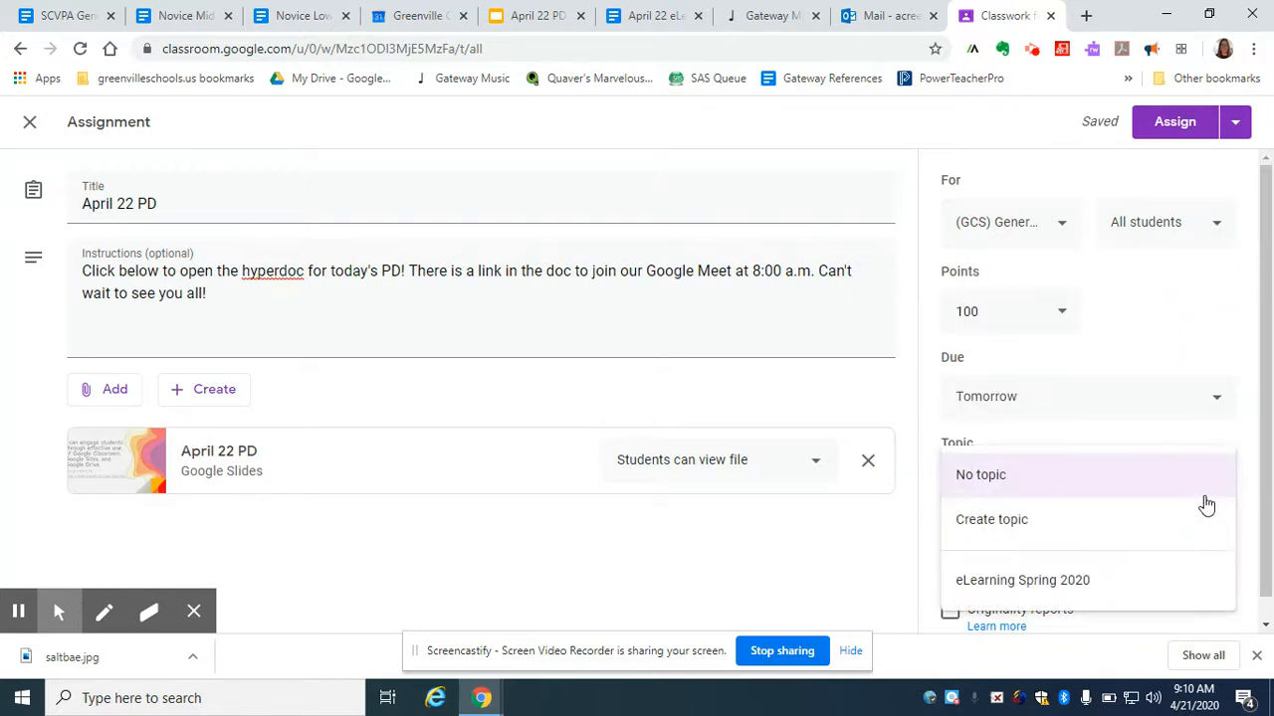
pyautogui.click(1124, 591)
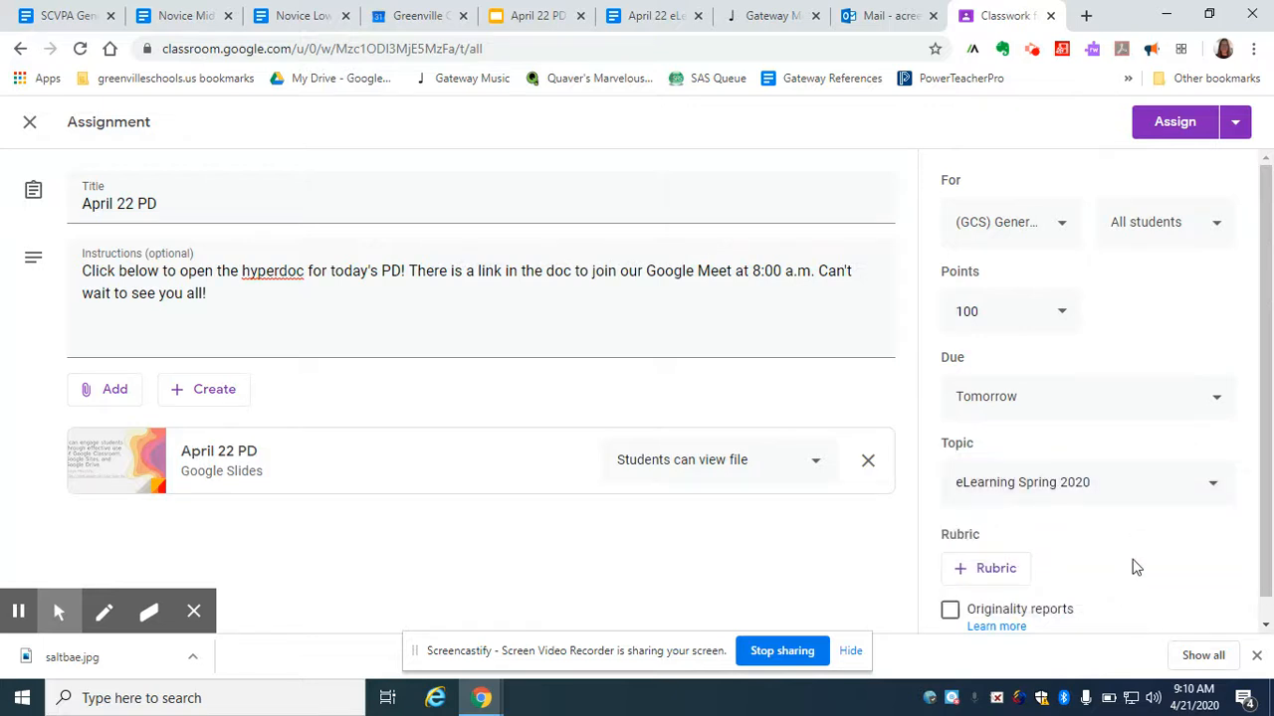
# Step: Review the topic choices and the rubric options available for the assignment
pyautogui.scroll(-1, 1141, 561)
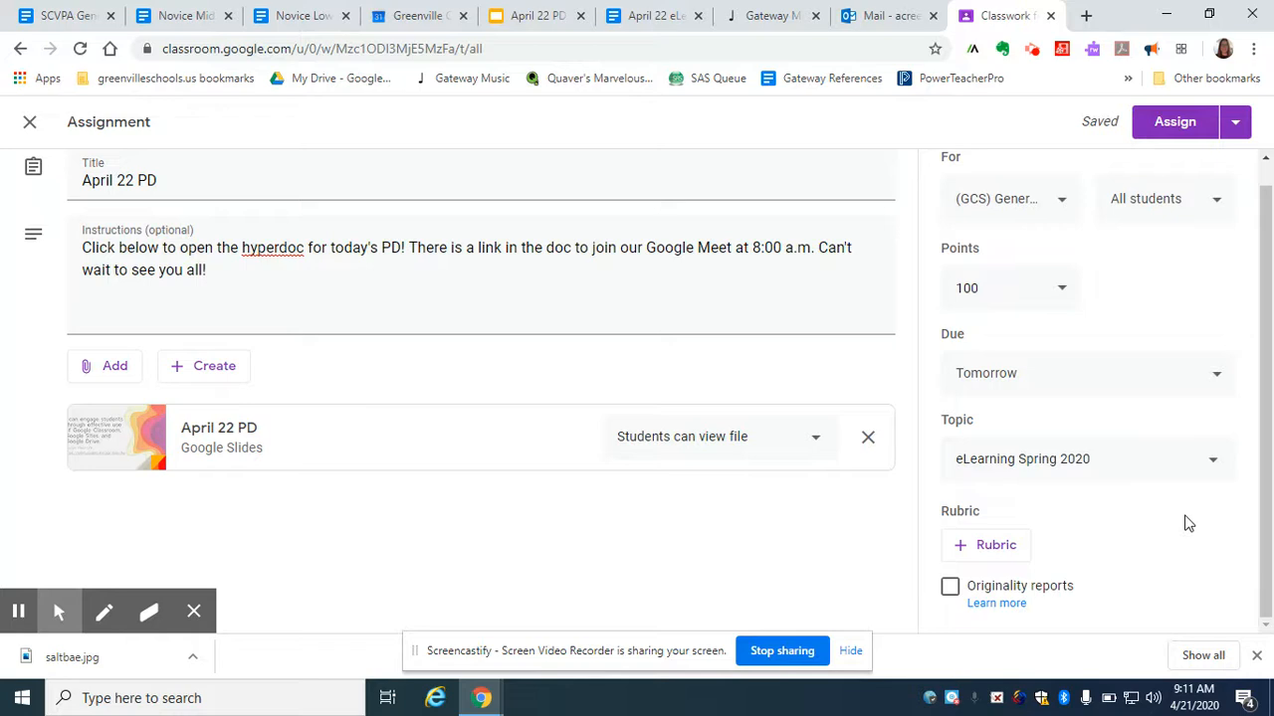
pyautogui.click(1213, 459)
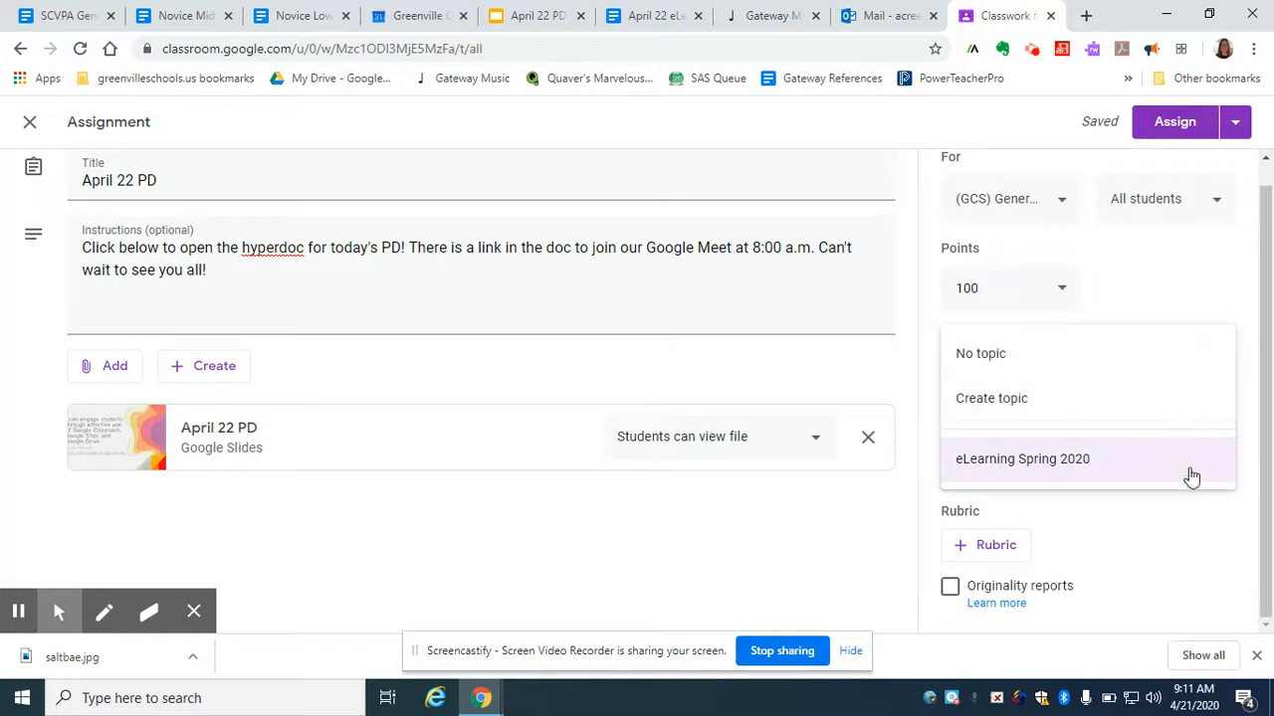
pyautogui.click(1226, 554)
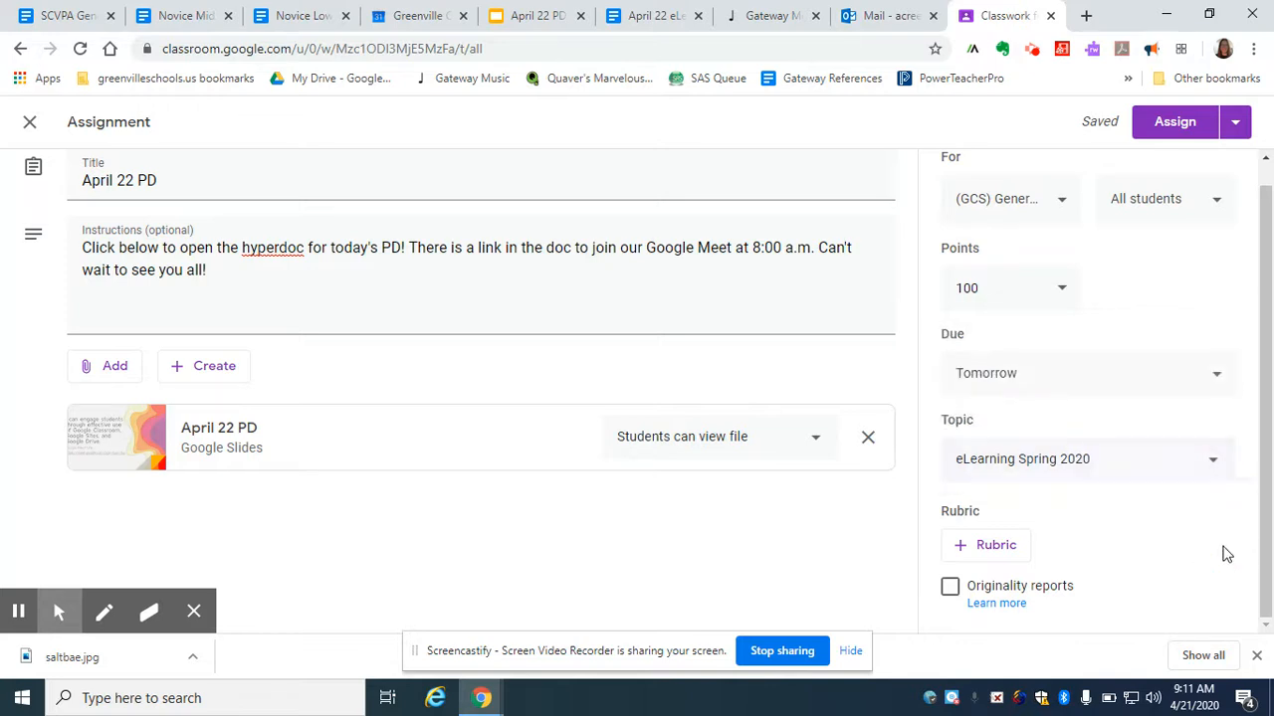
pyautogui.click(959, 550)
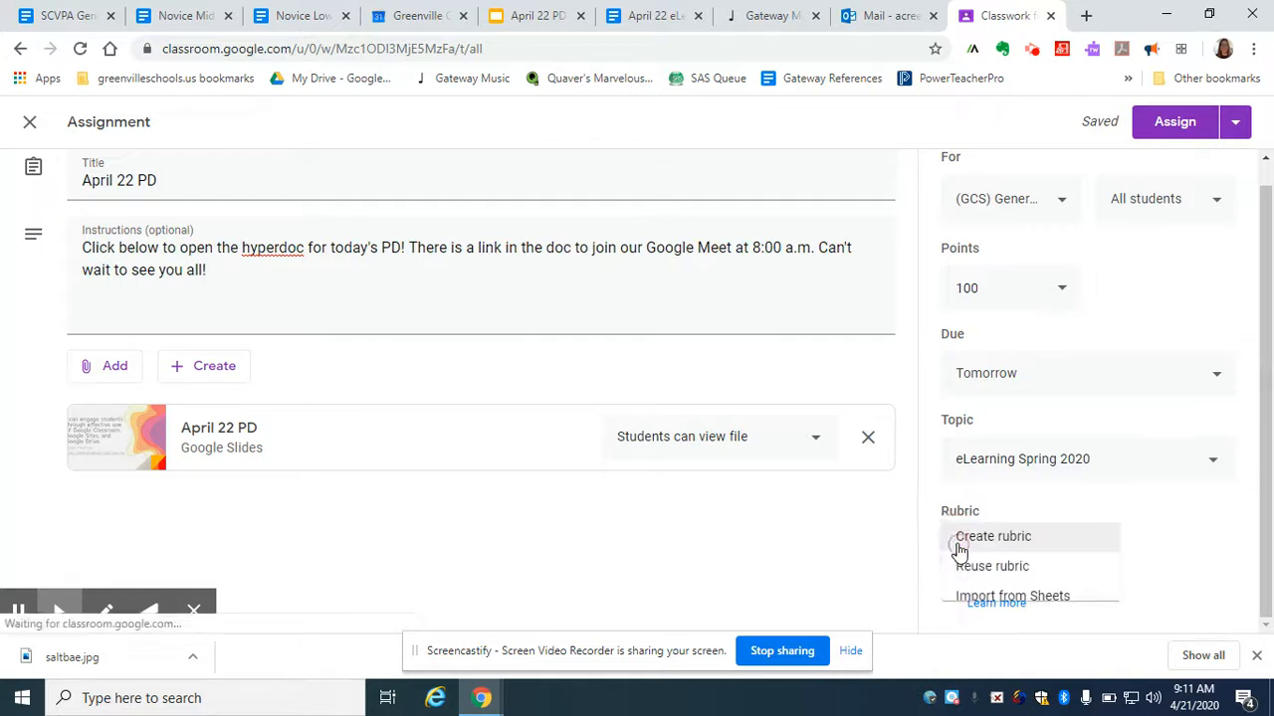
pyautogui.click(1190, 569)
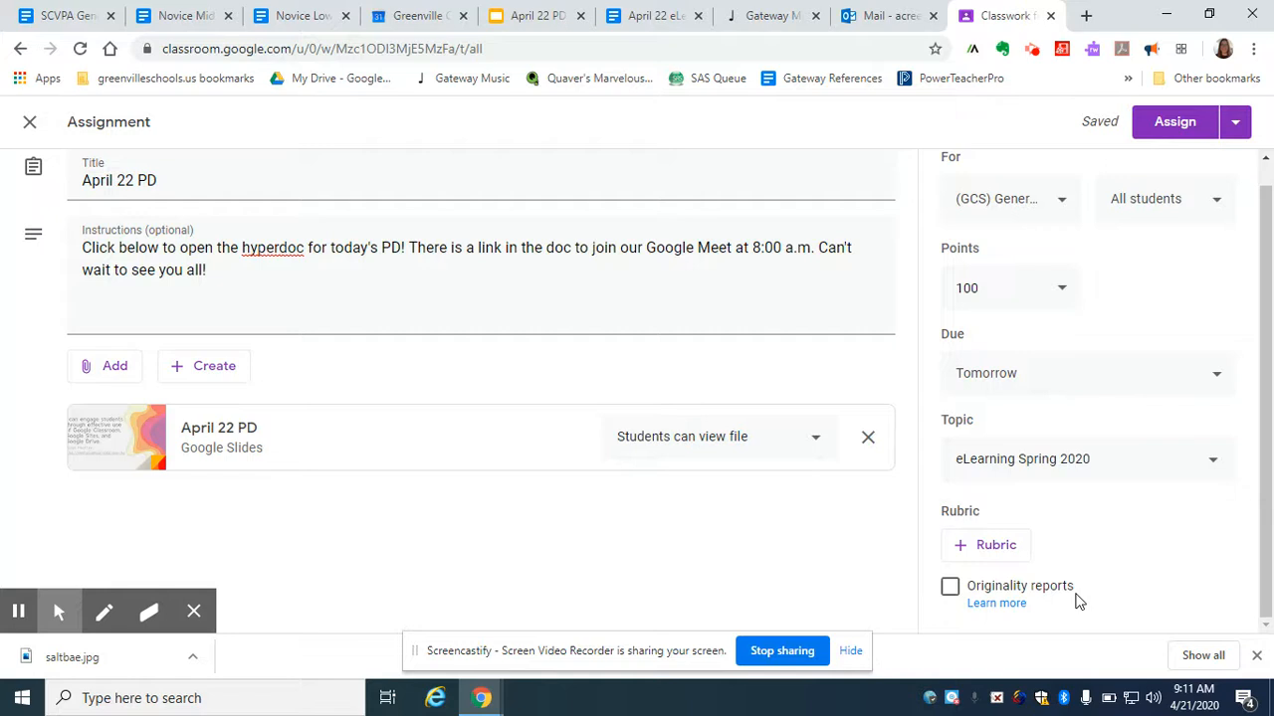
pyautogui.scroll(1, 1108, 567)
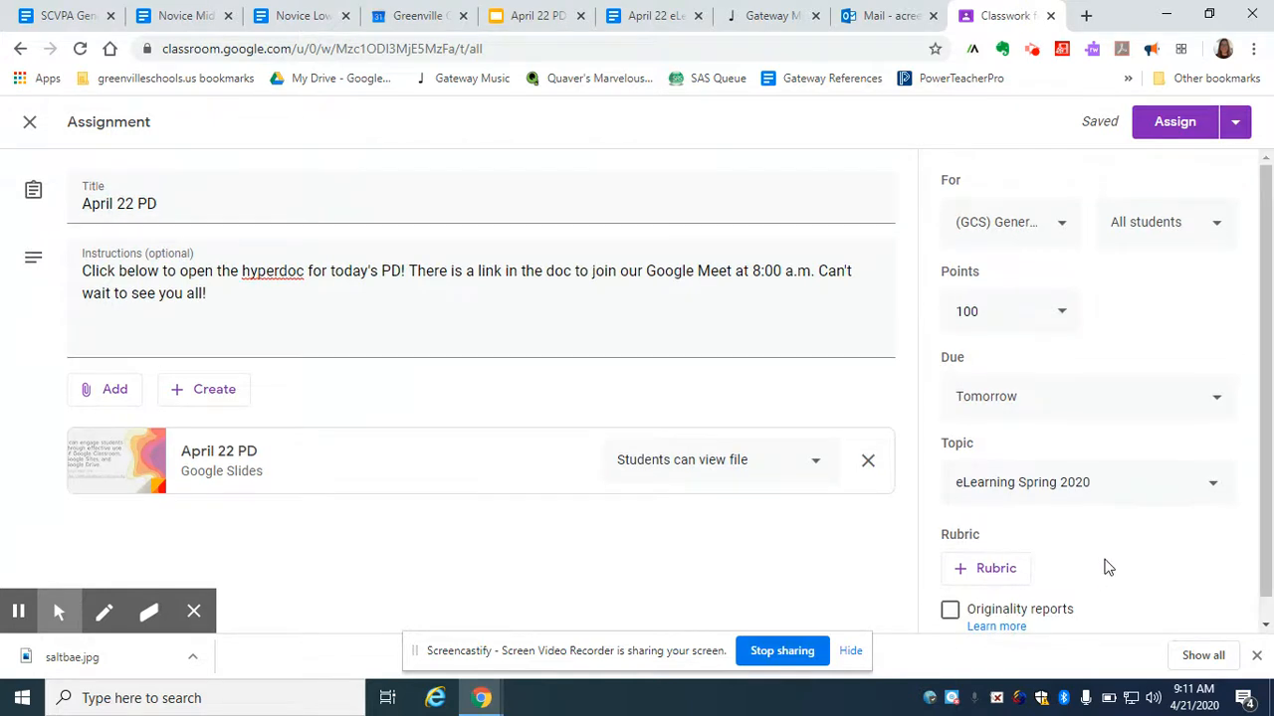
pyautogui.scroll(-1, 1107, 567)
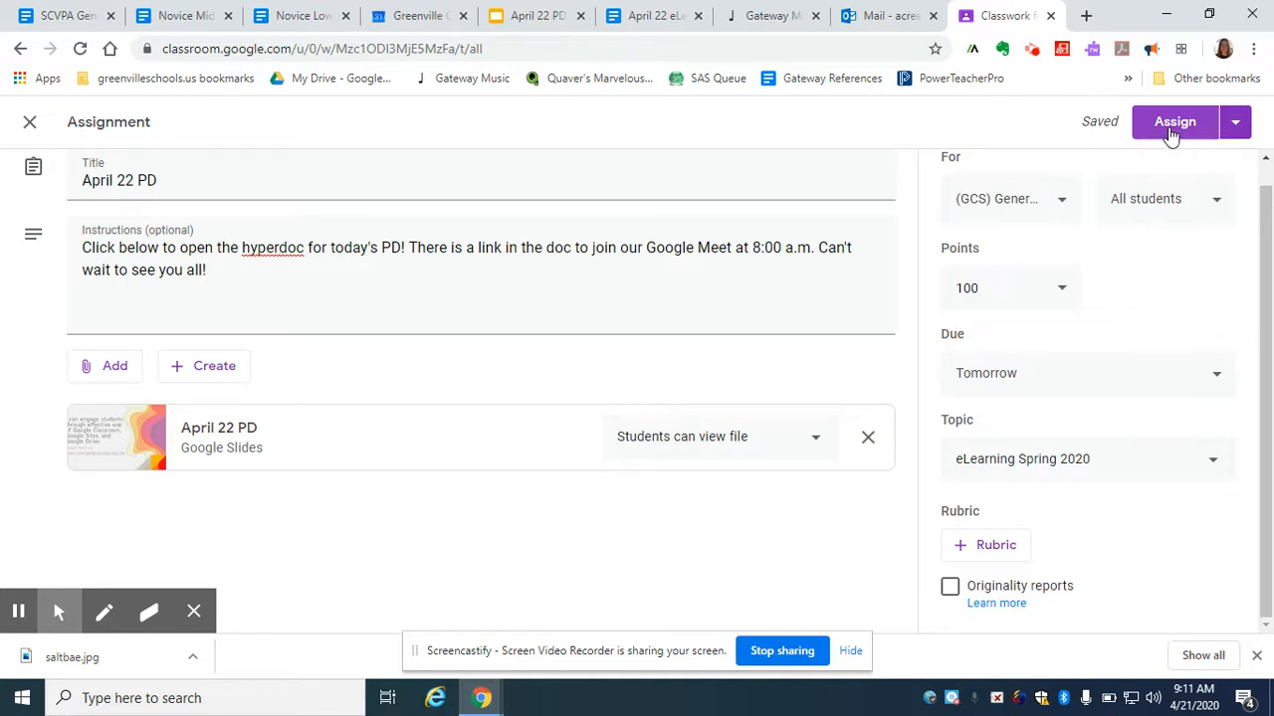
# Step: Try to schedule the assignment to post on April 27, 2020, and cancel the scheduling
pyautogui.click(1232, 125)
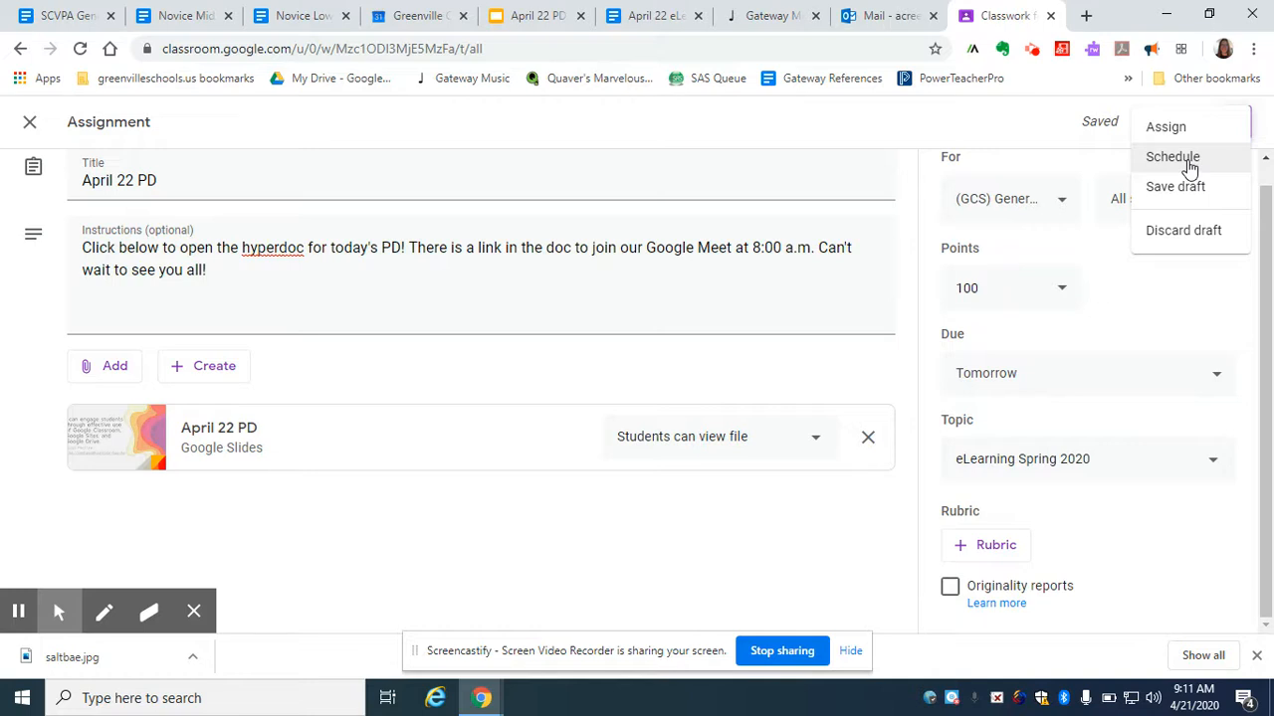
pyautogui.click(1190, 164)
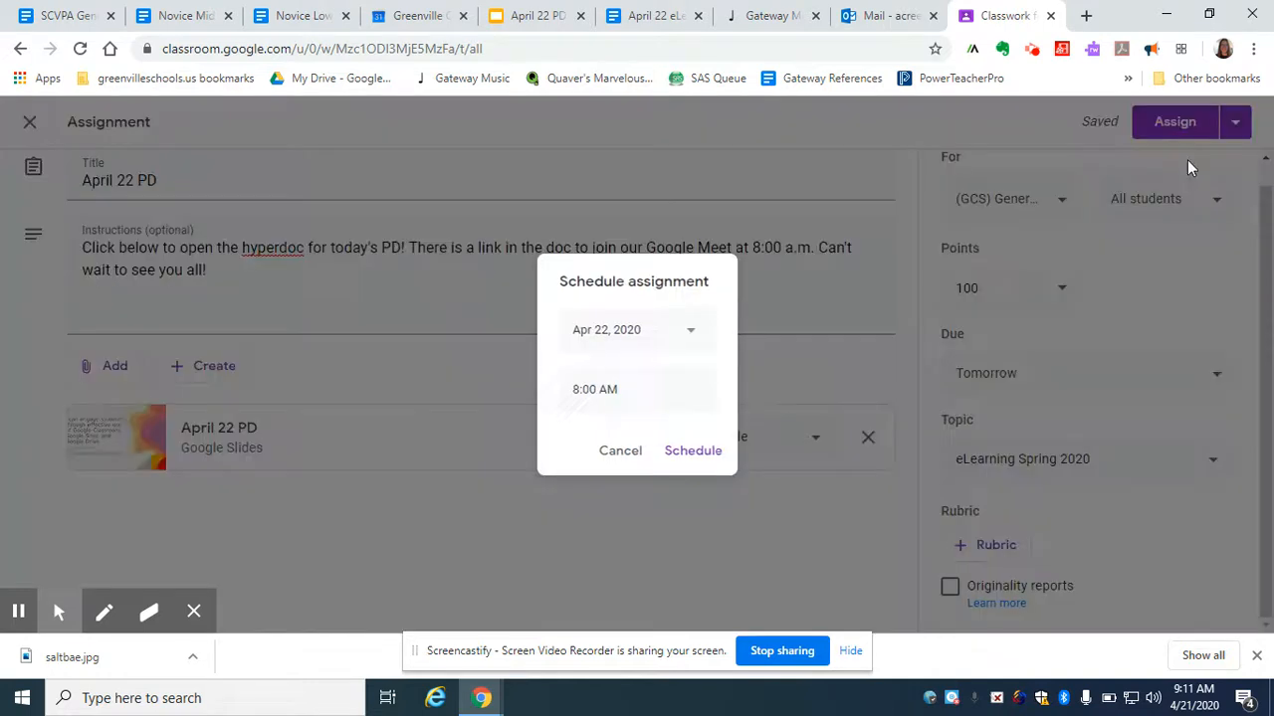
pyautogui.click(685, 338)
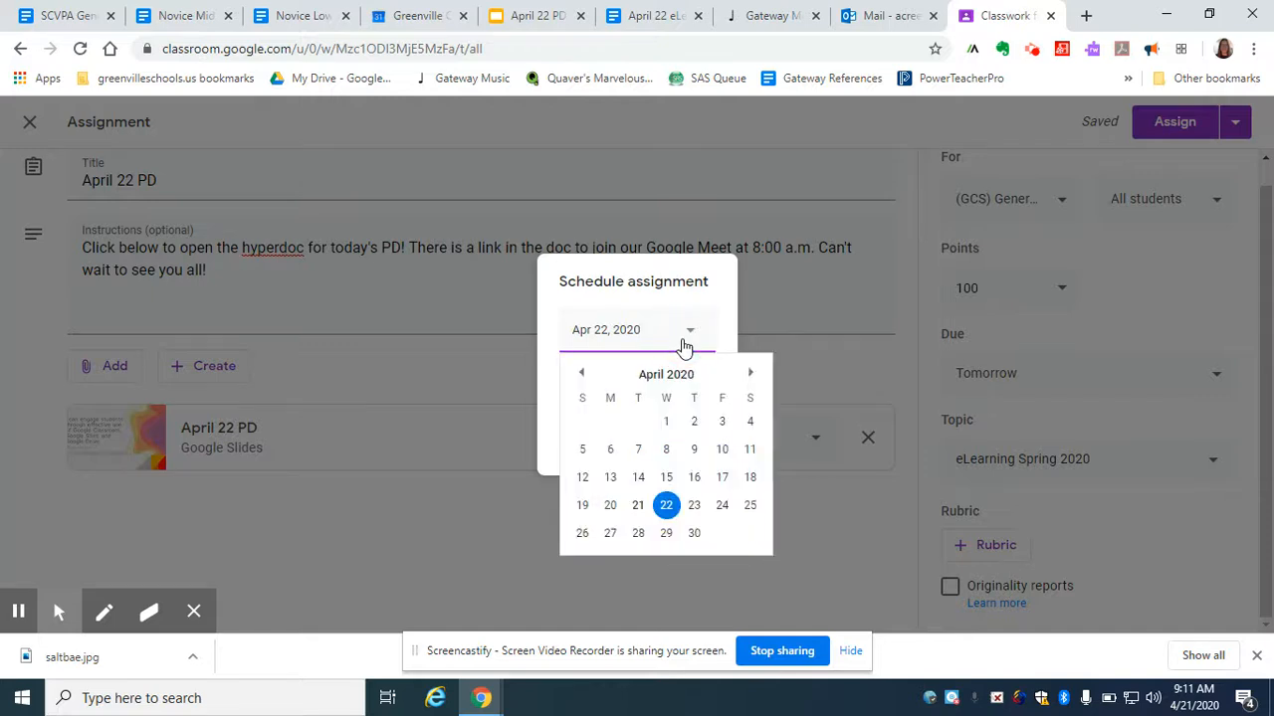
pyautogui.click(609, 534)
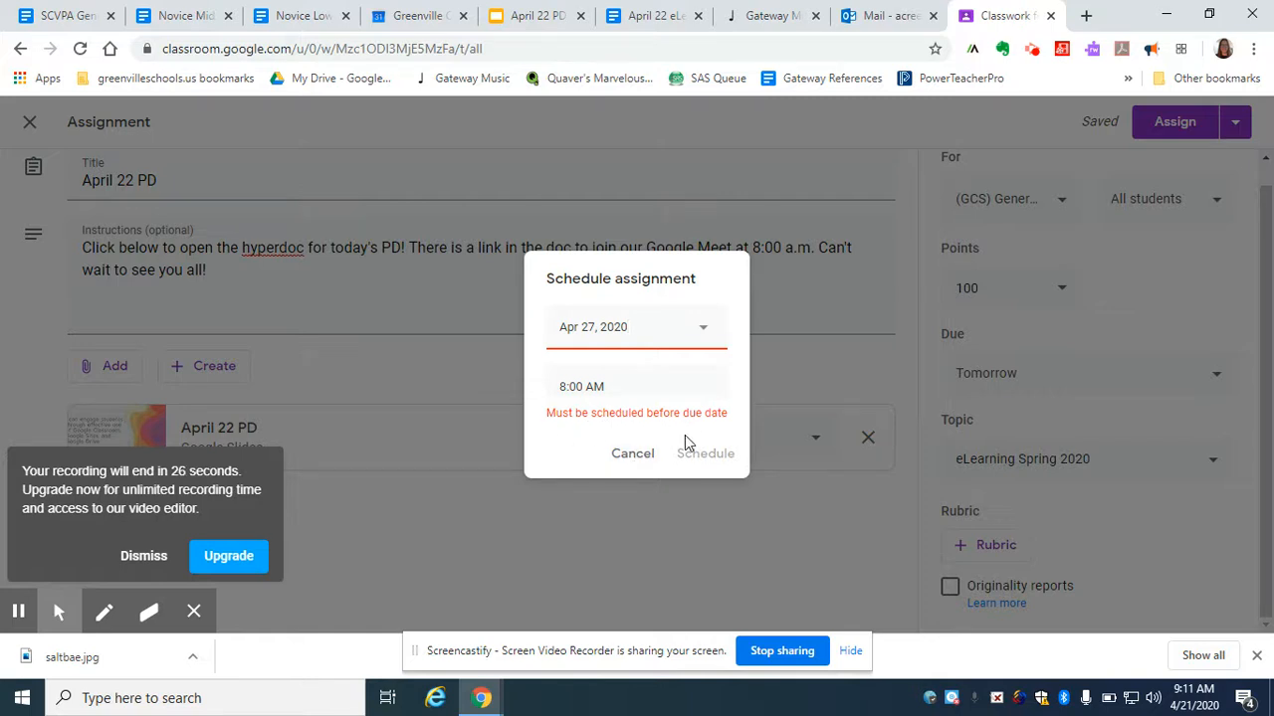
pyautogui.click(629, 455)
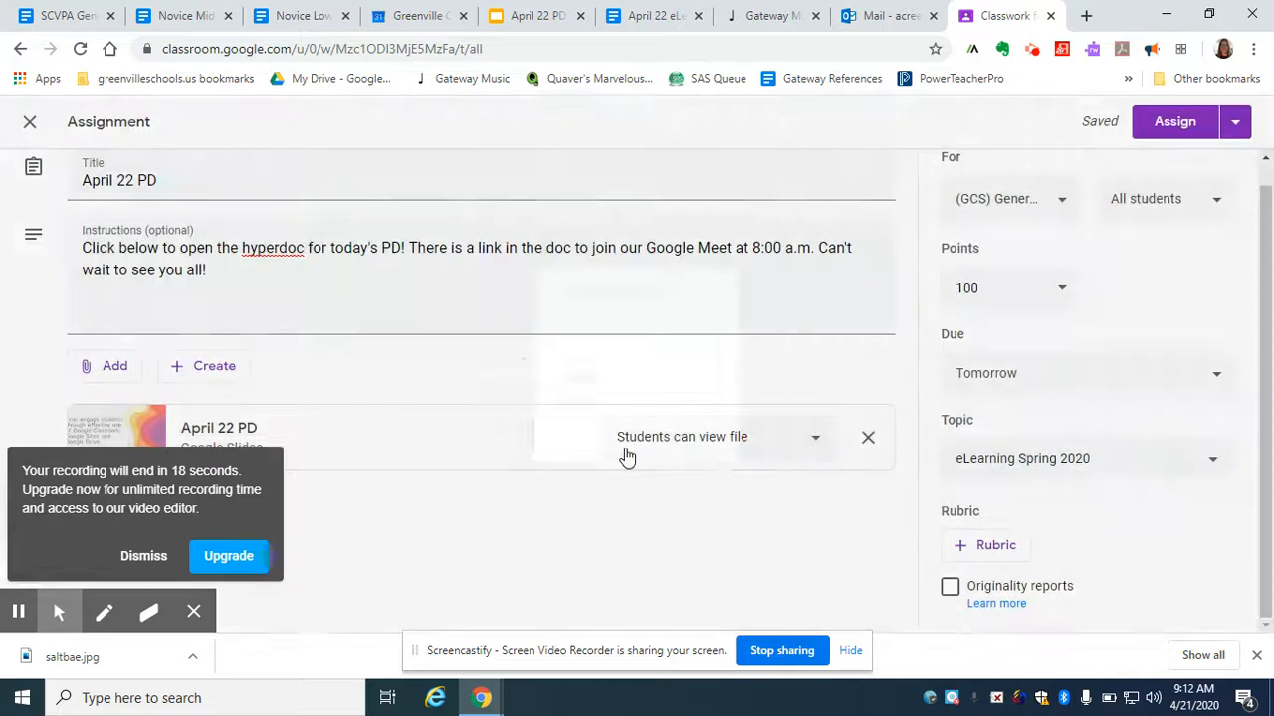
# Step: Review the assignment's posting options for assigning, scheduling, or saving it as a draft
pyautogui.click(1235, 121)
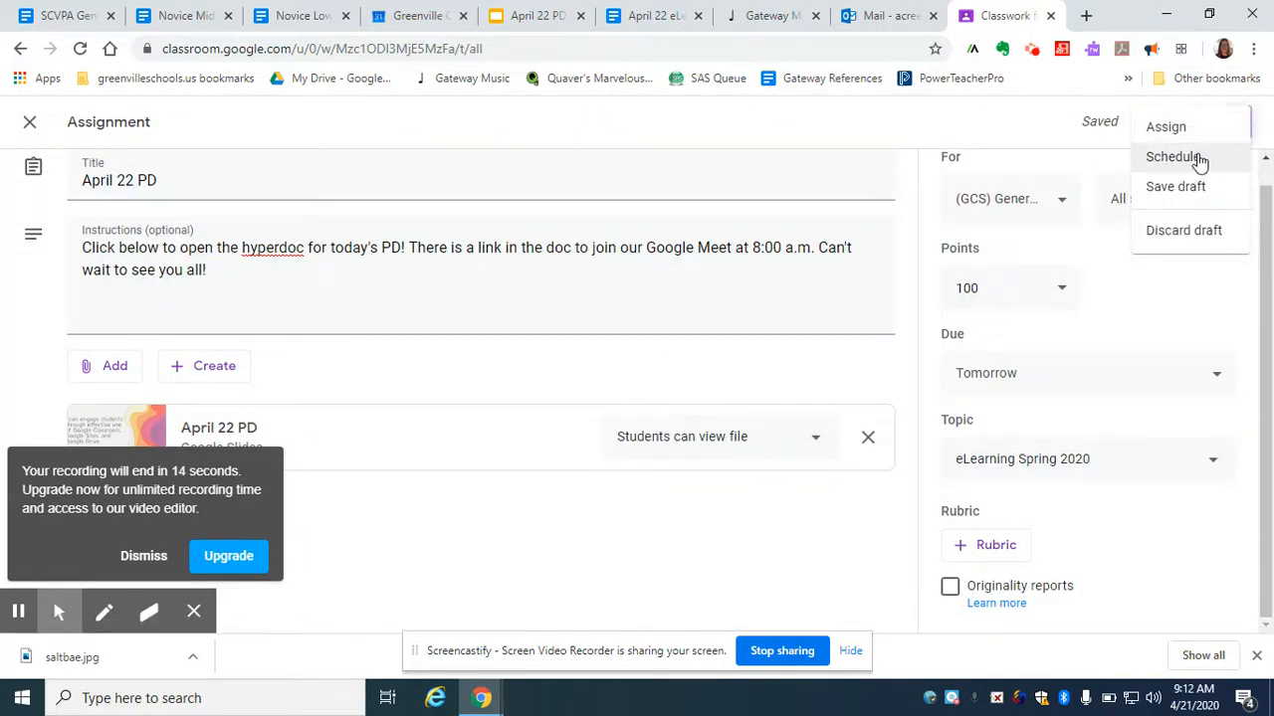
pyautogui.click(1064, 127)
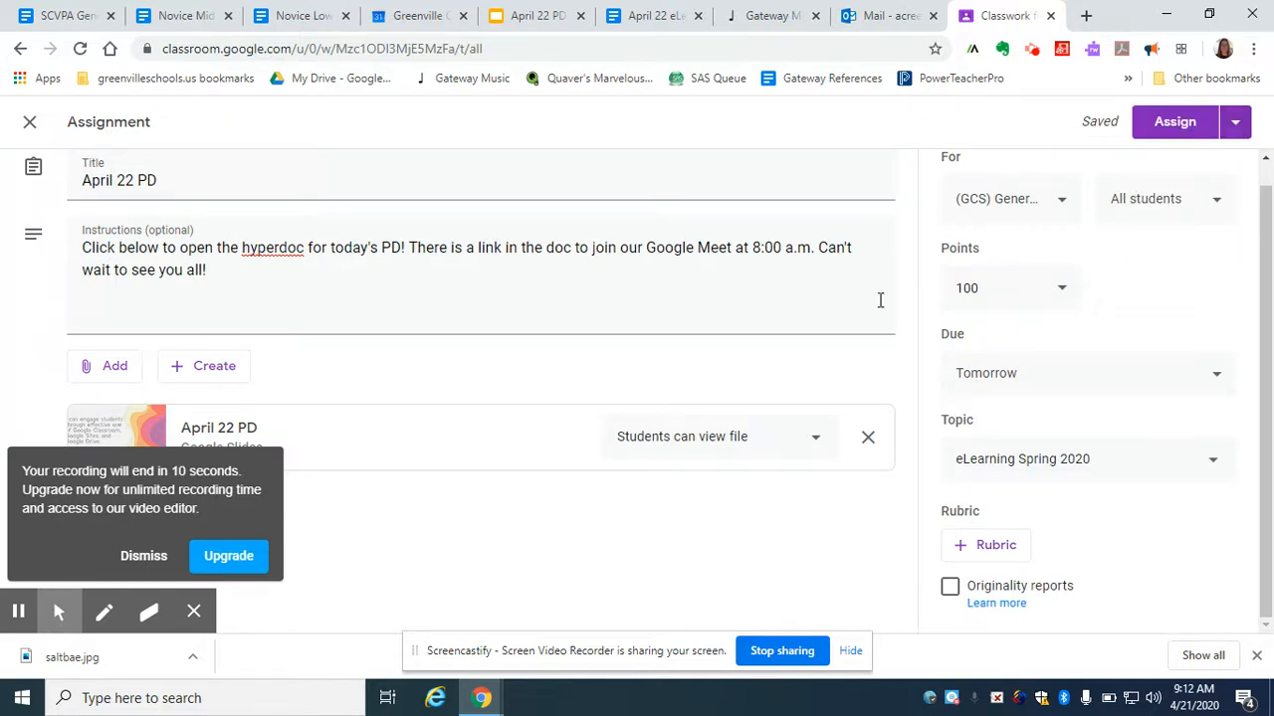